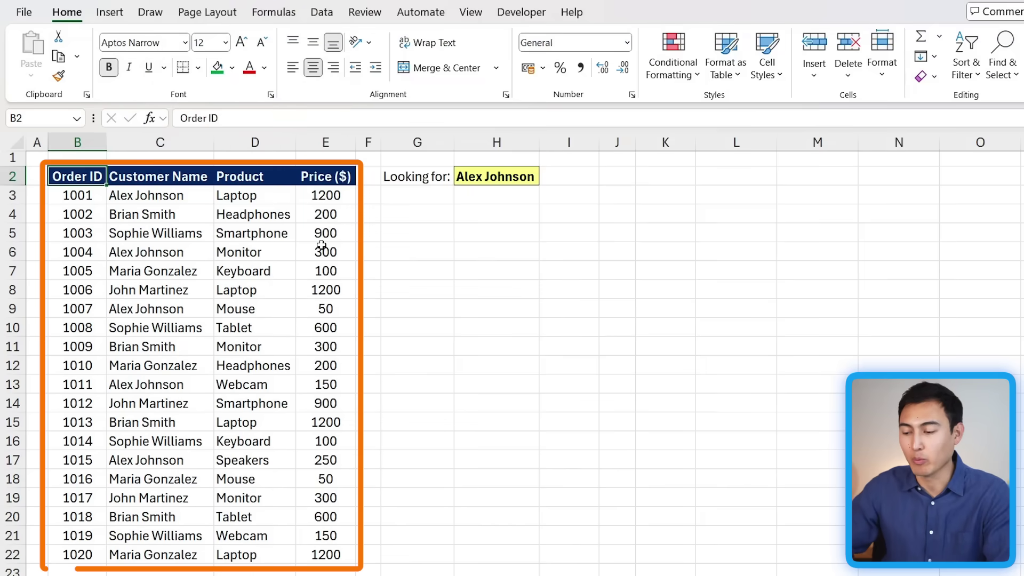
# - Review the order rows in B2:E22 that belong to the customer named in H2
pyautogui.click(469, 184)
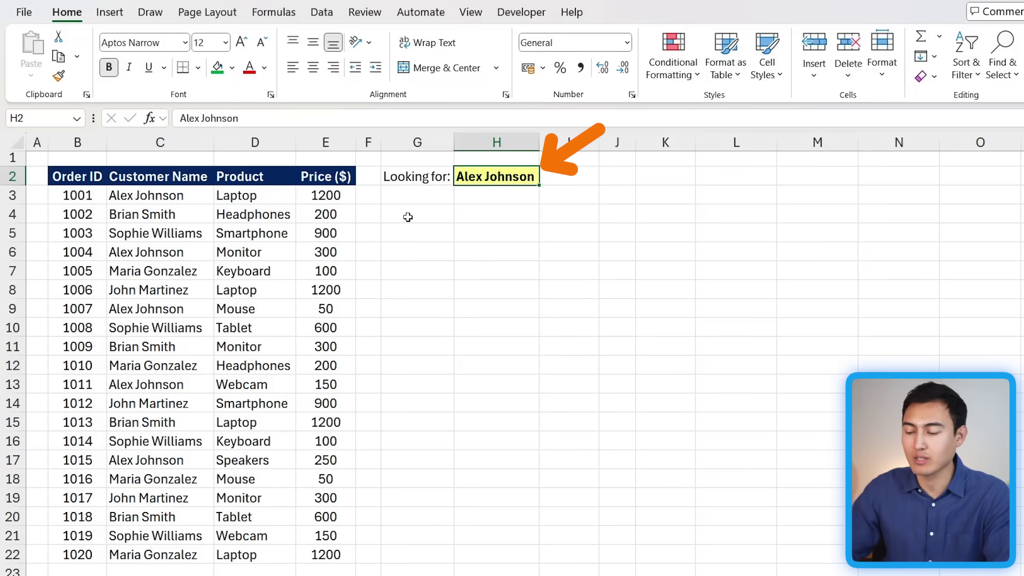
pyautogui.moveTo(67, 195); pyautogui.dragTo(329, 196)
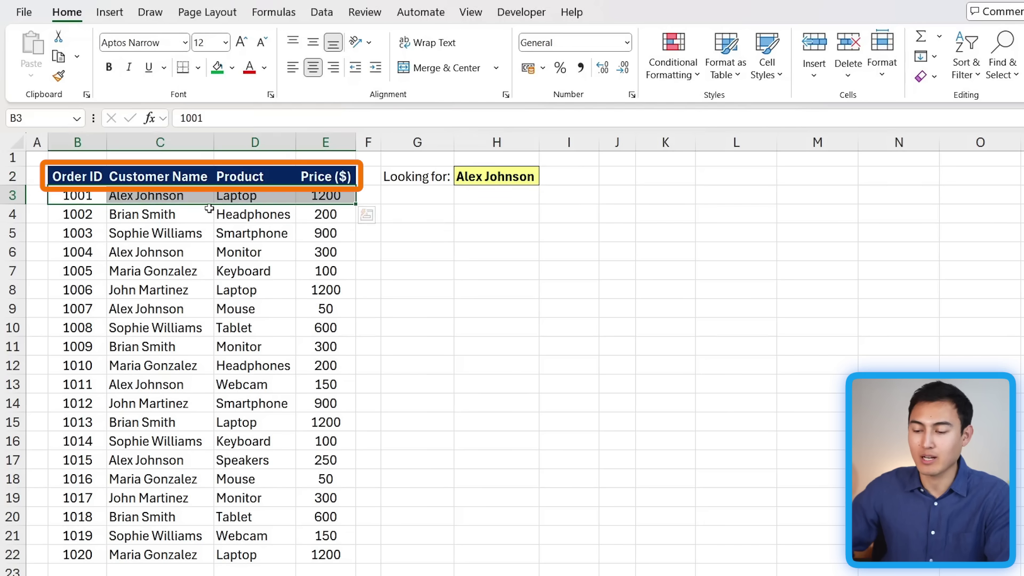
pyautogui.press('Down')
pyautogui.press('Down')
pyautogui.press('Down')
pyautogui.press('Down')
pyautogui.press('Down')
pyautogui.press('Down')
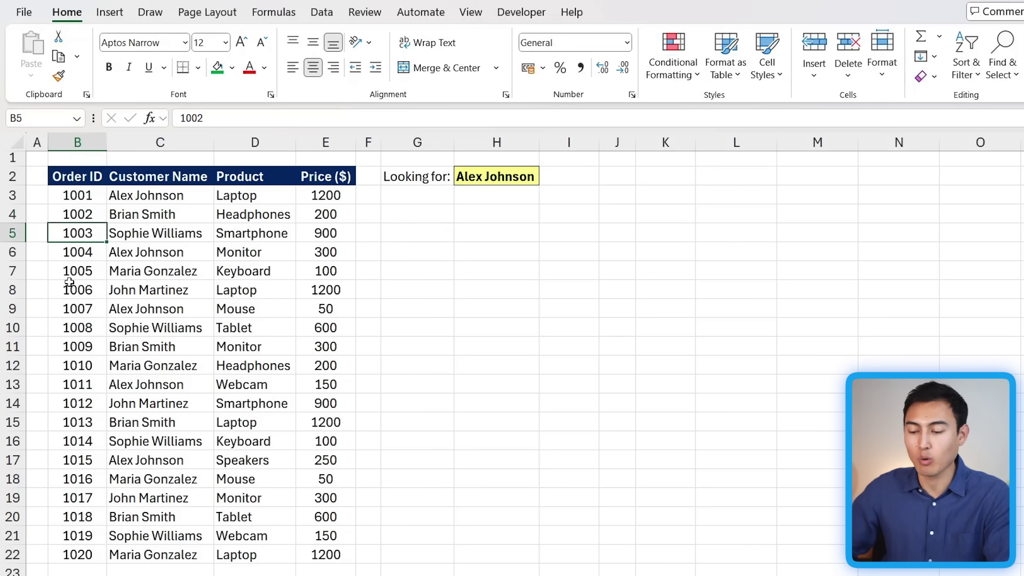
pyautogui.press('Up')
pyautogui.press('Up')
pyautogui.press('Up')
pyautogui.hotkey('shift', 'Right')
pyautogui.hotkey('shift', 'Right')
pyautogui.hotkey('shift', 'Right')
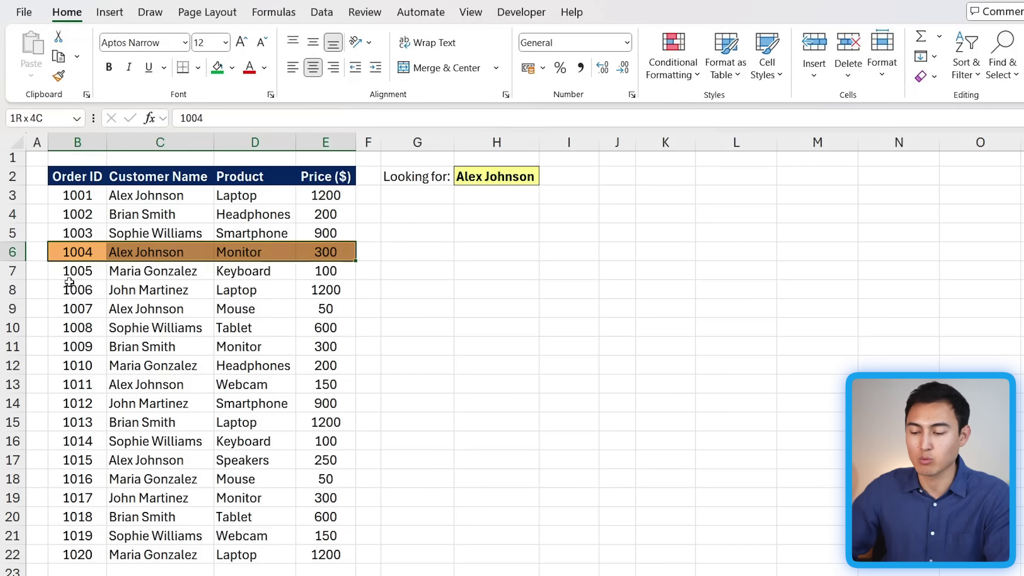
pyautogui.press('Down')
pyautogui.press('Down')
pyautogui.press('Down')
pyautogui.hotkey('shift', 'Right')
pyautogui.hotkey('shift', 'Right')
pyautogui.hotkey('shift', 'Right')
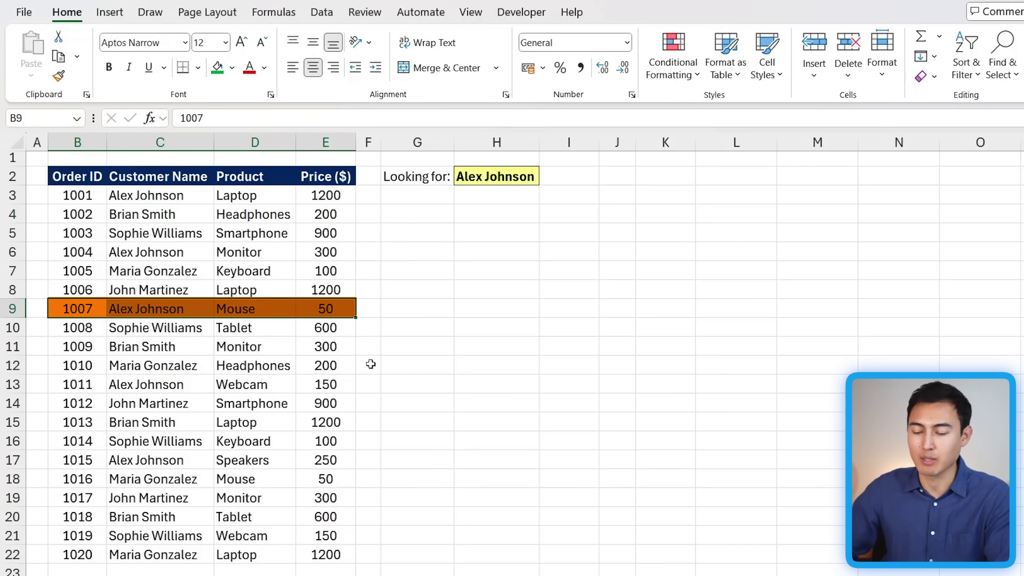
# - Begin an XLOOKUP formula in G4 with H2 as the lookup value and C2:C22 as the lookup array
pyautogui.click(406, 219)
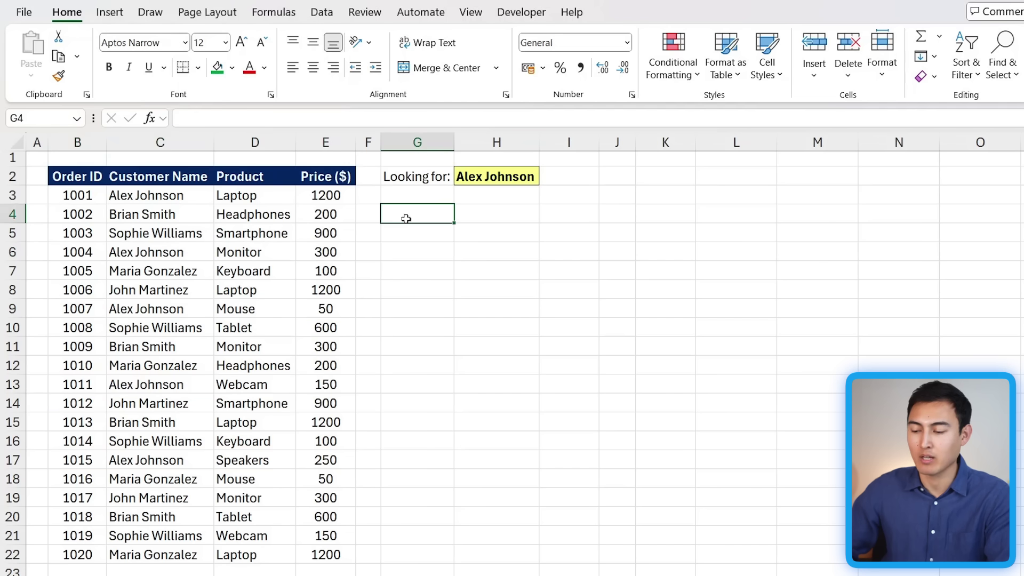
pyautogui.write('=xlo')
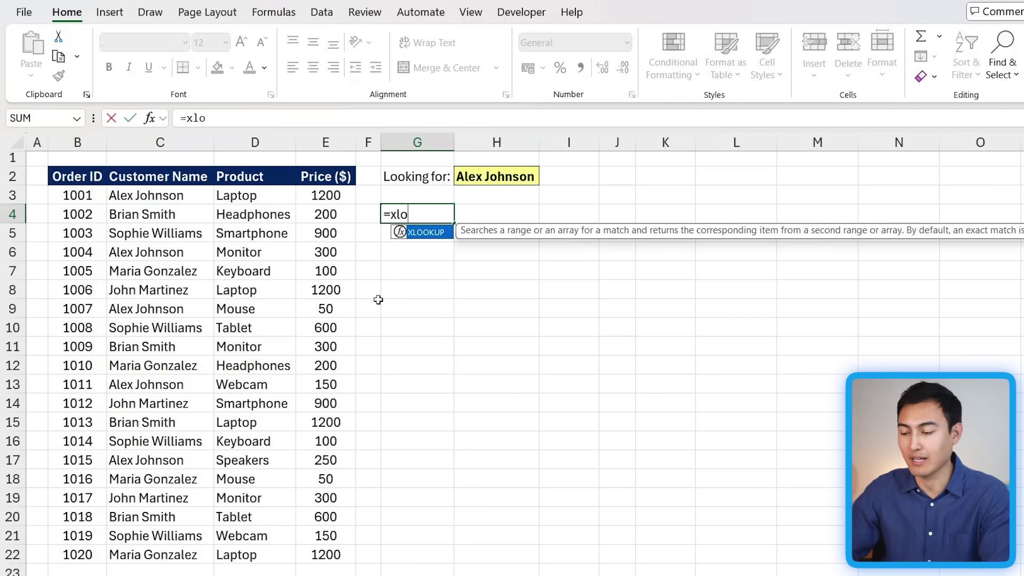
pyautogui.press('Tab')
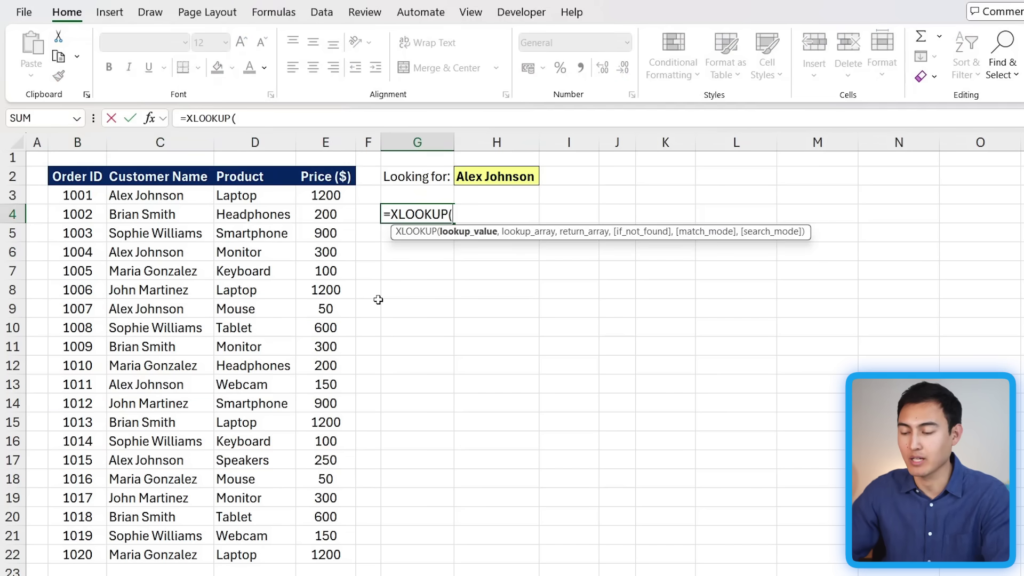
pyautogui.click(477, 176)
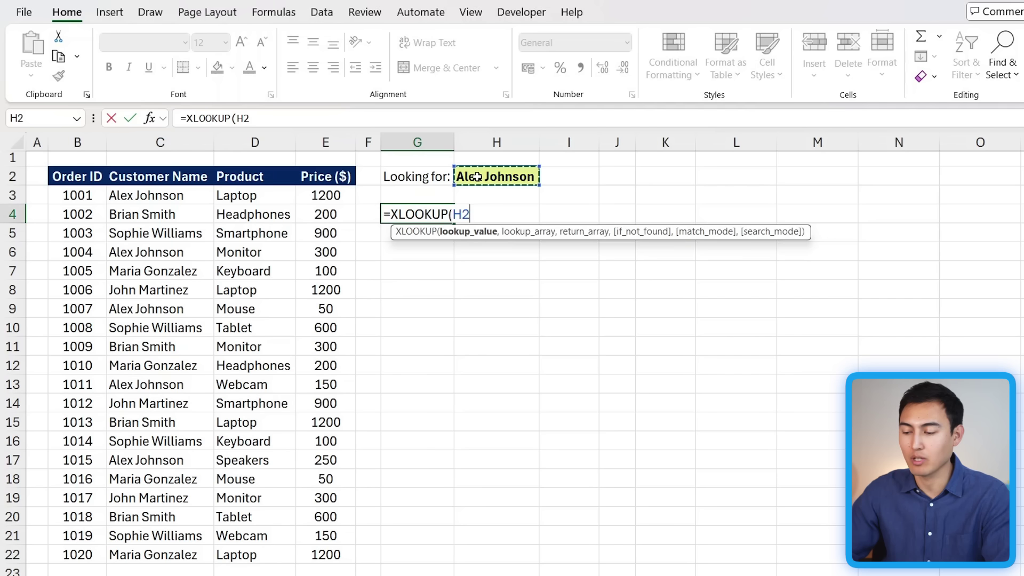
pyautogui.write(',')
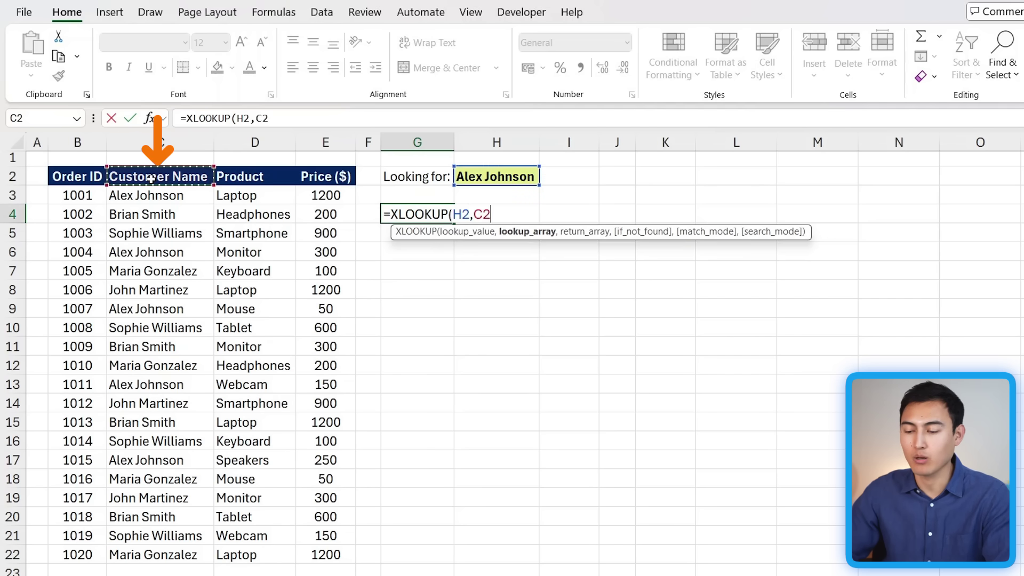
pyautogui.hotkey('ctrl', 'shift', 'Down')
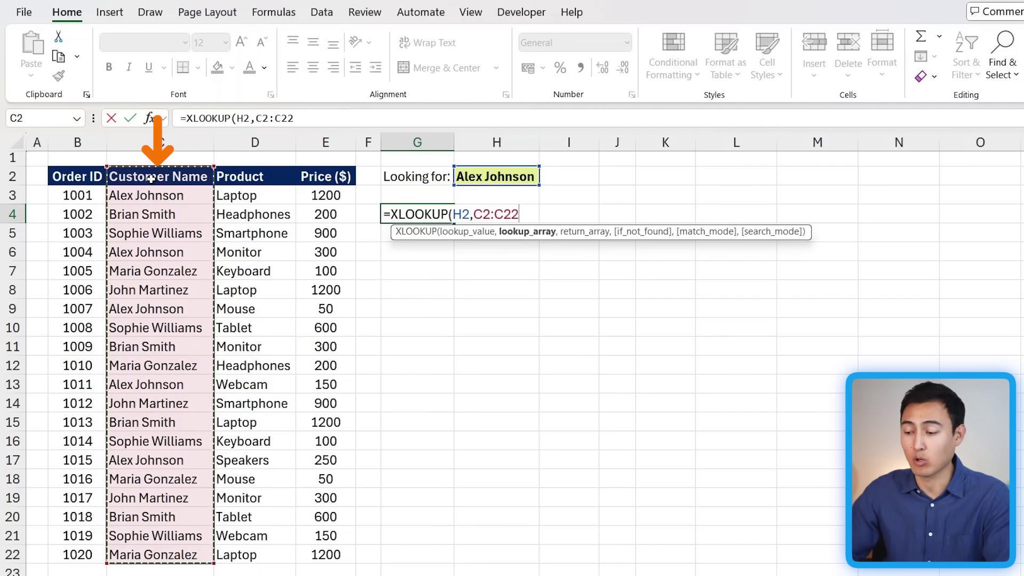
# - Complete the XLOOKUP in G4 with B2:E22 as the return array and compare its result with the first order row
pyautogui.write(',')
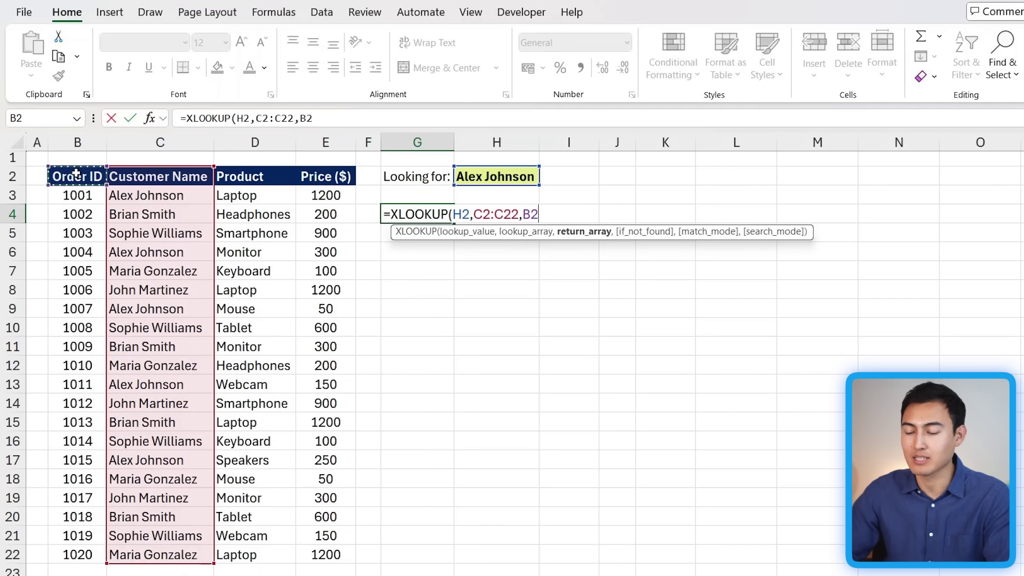
pyautogui.hotkey('ctrl', 'shift', 'Down')
pyautogui.hotkey('ctrl', 'shift', 'Right')
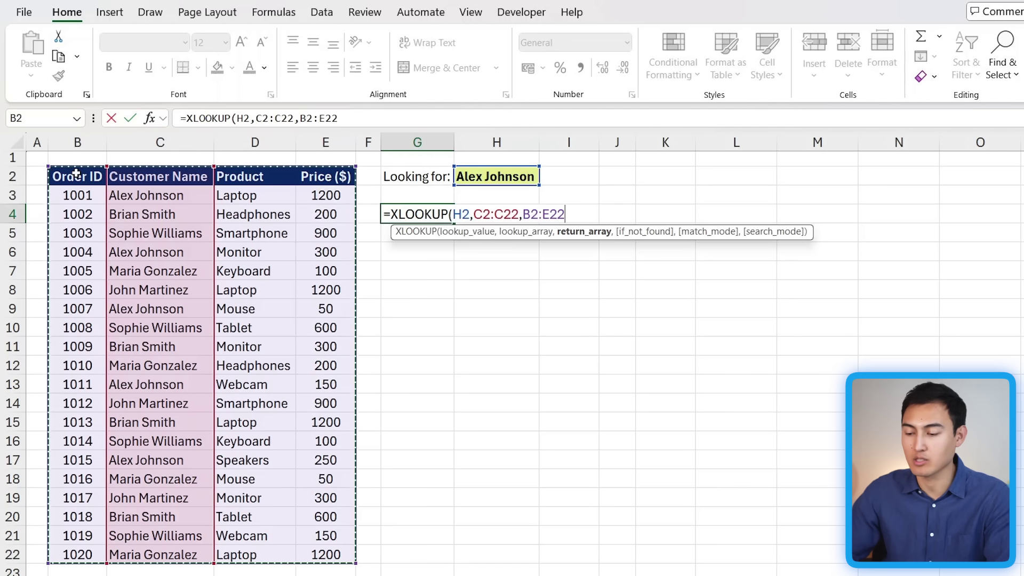
pyautogui.write(')')
pyautogui.press('Return')
pyautogui.press('Up')
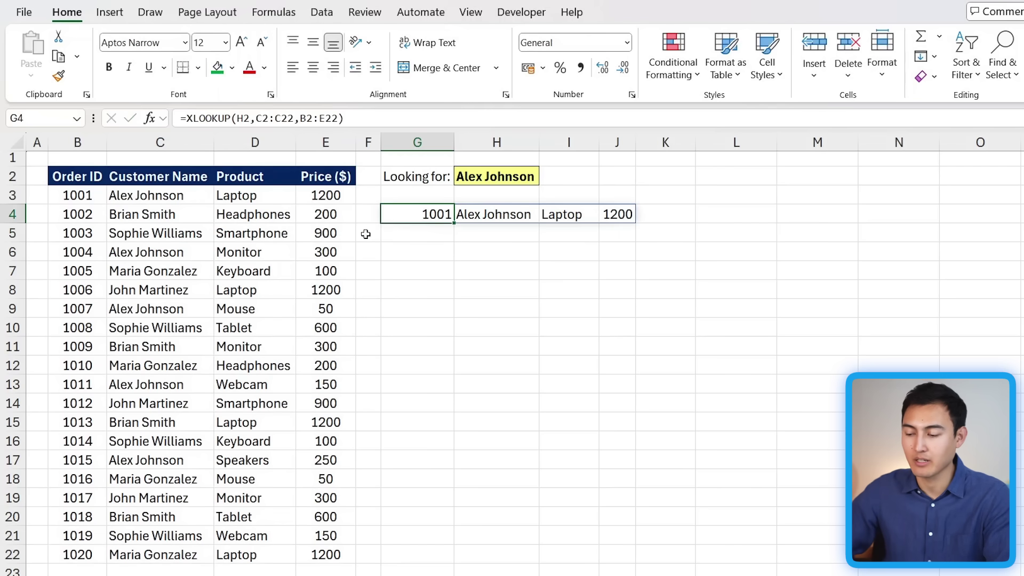
pyautogui.moveTo(77, 195); pyautogui.dragTo(271, 196)
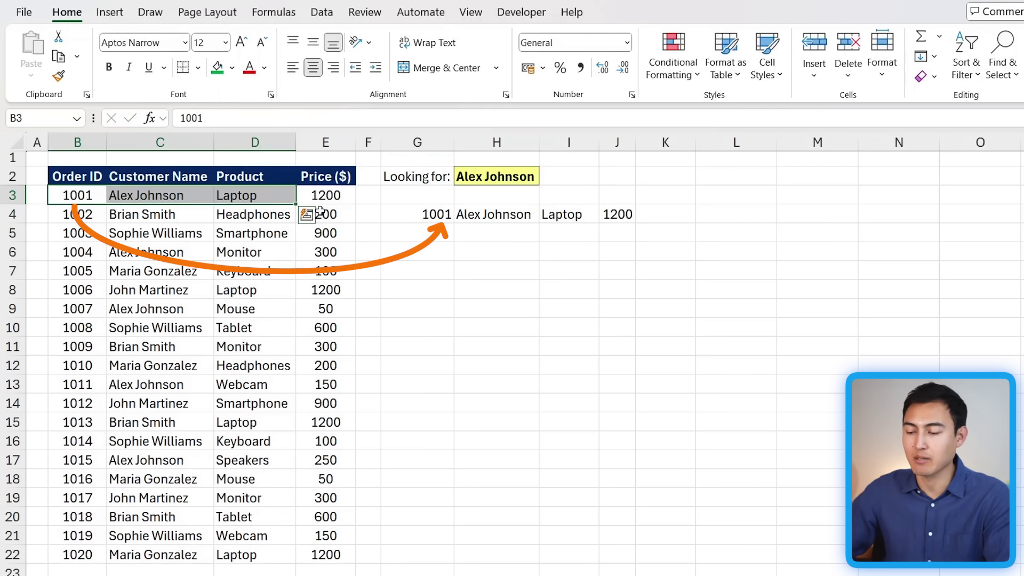
pyautogui.click(429, 230)
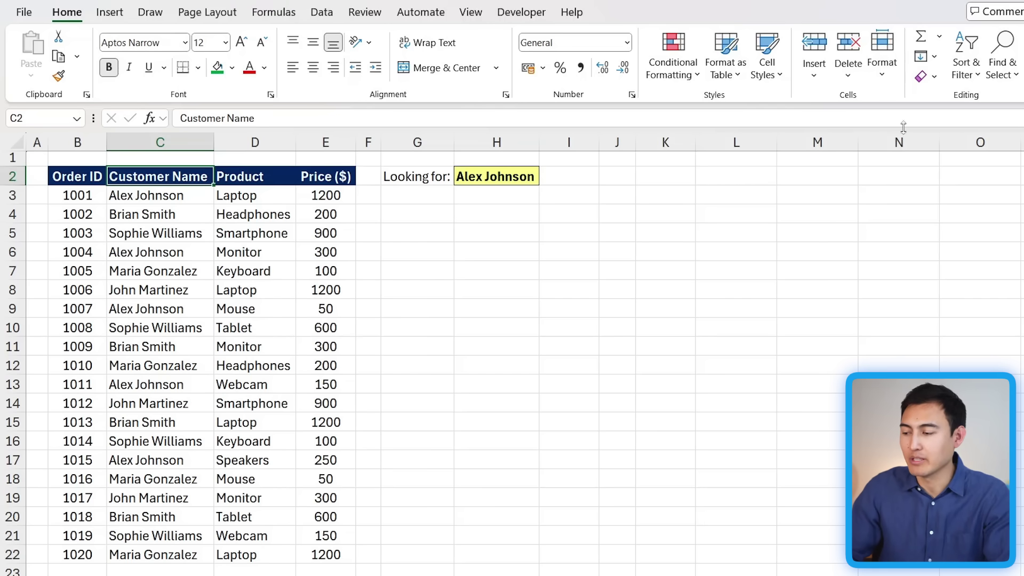
# - Add filters to the order table's headers and filter Customer Name to show only the customer named in H2
pyautogui.click(974, 80)
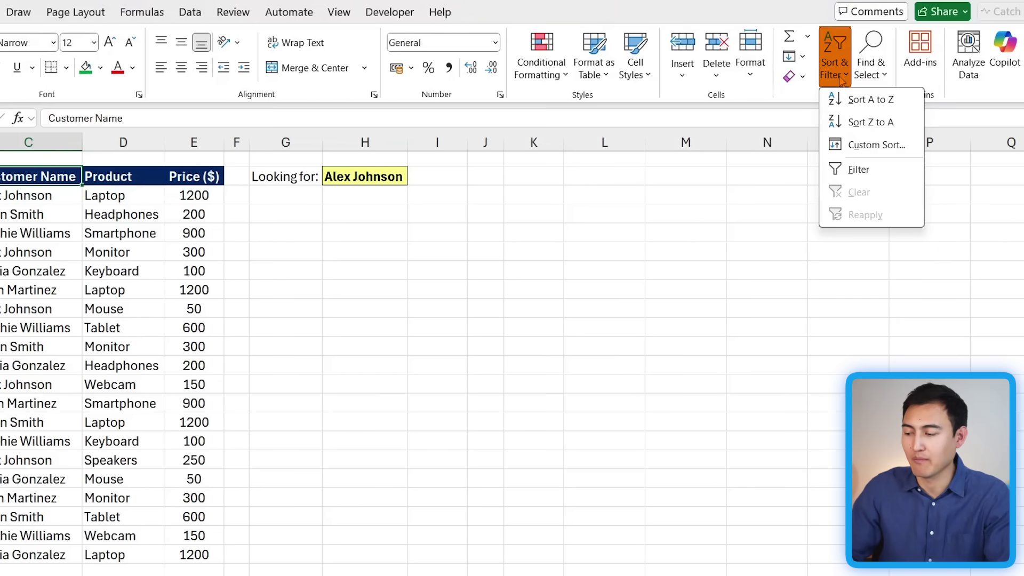
pyautogui.click(871, 171)
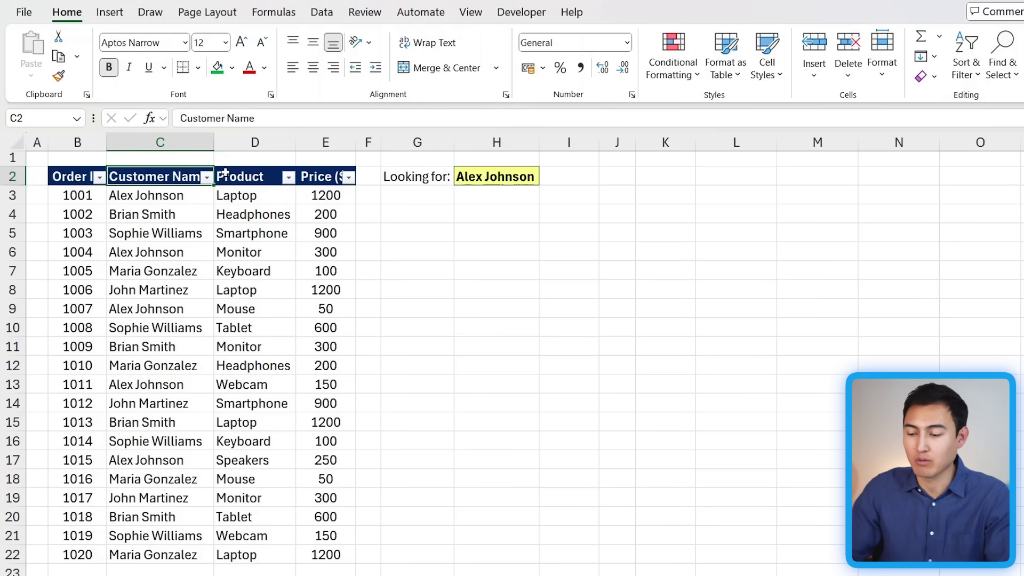
pyautogui.click(205, 177)
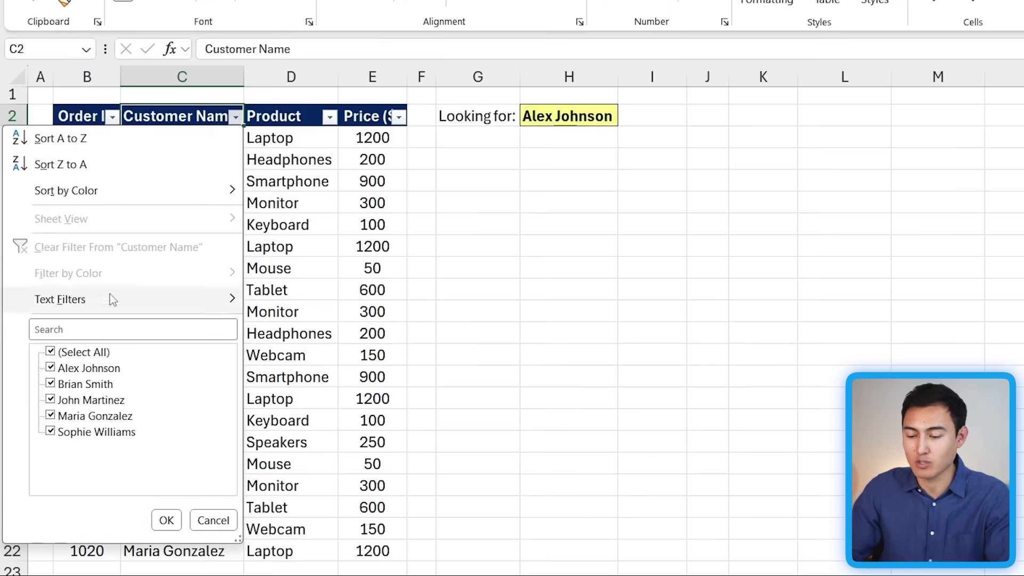
pyautogui.click(78, 354)
pyautogui.click(87, 369)
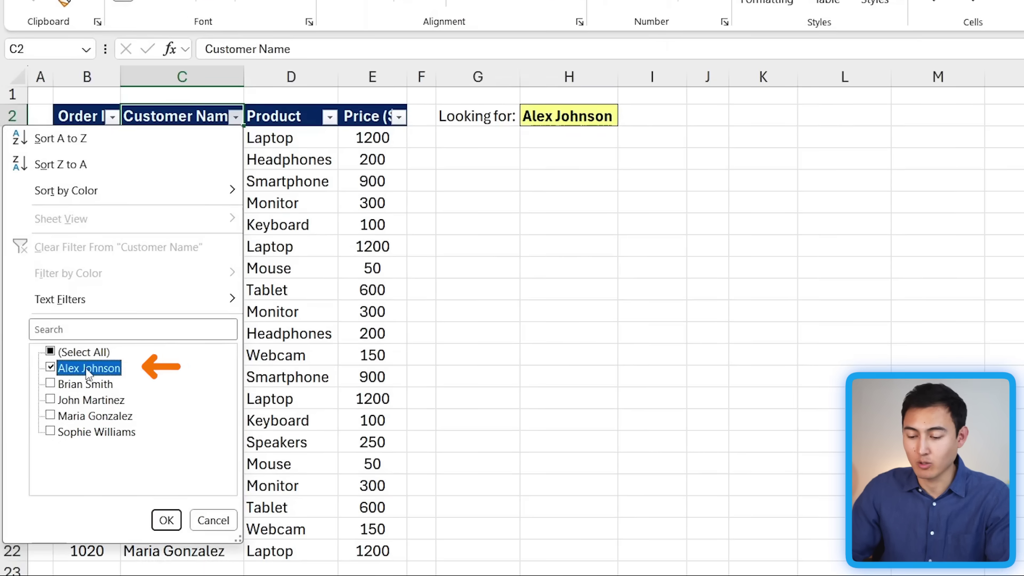
pyautogui.click(170, 523)
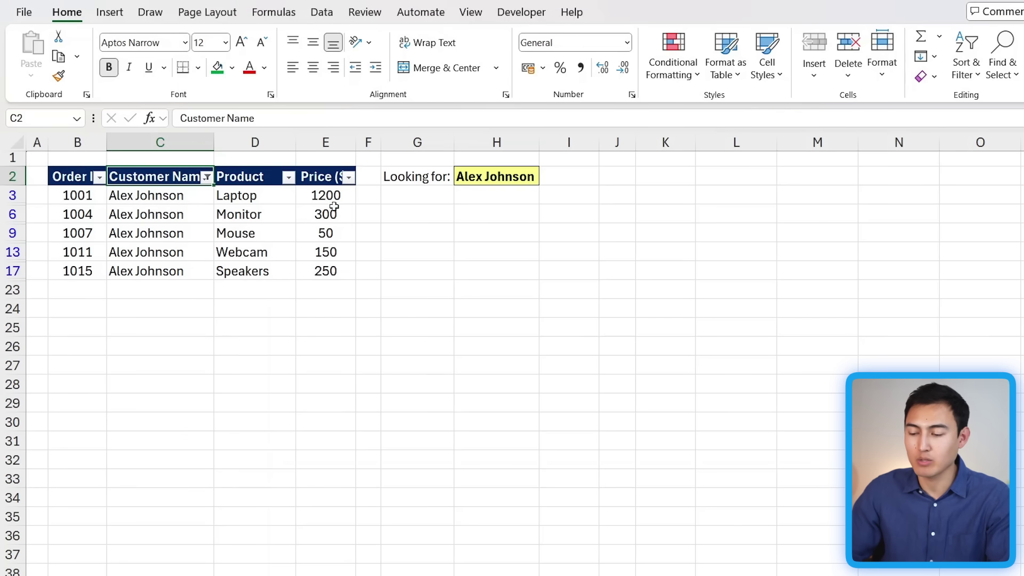
# - Sum the filtered prices in E25 with =SUM(E3:E17), and view the choices in the Customer Name filter
pyautogui.click(326, 325)
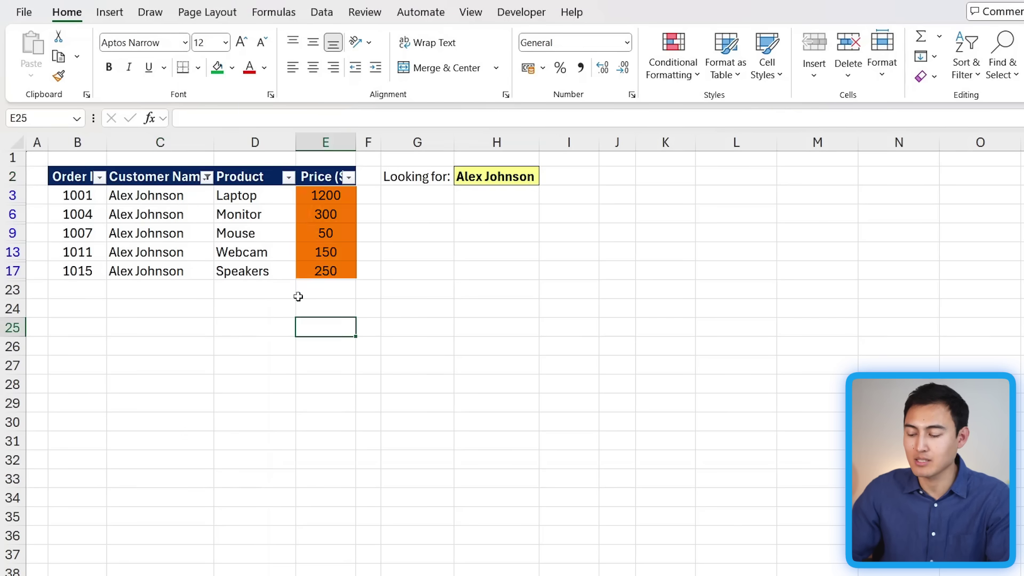
pyautogui.write('=sum')
pyautogui.press('Tab')
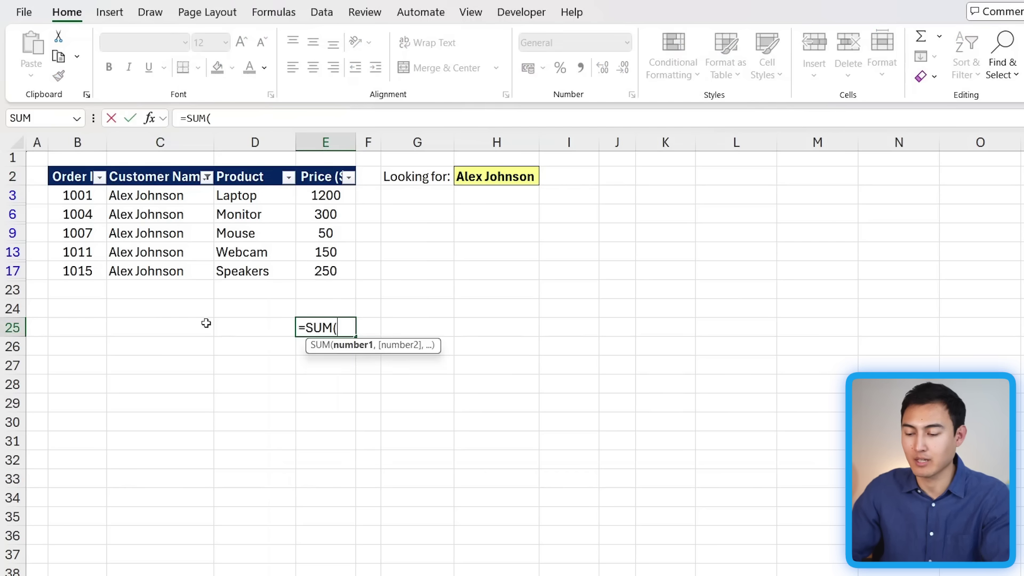
pyautogui.moveTo(328, 271); pyautogui.dragTo(327, 195)
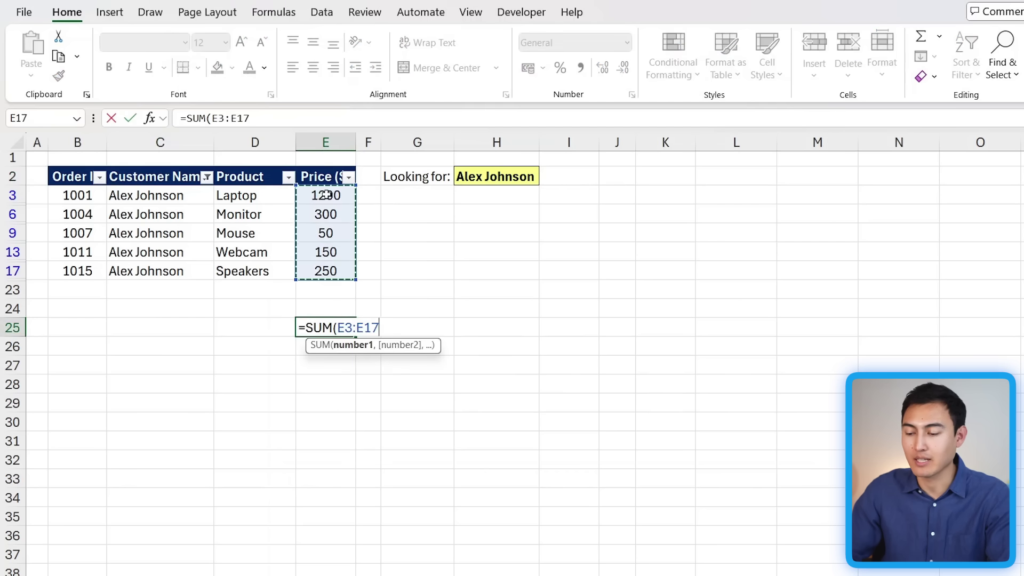
pyautogui.press('Return')
pyautogui.press('Up')
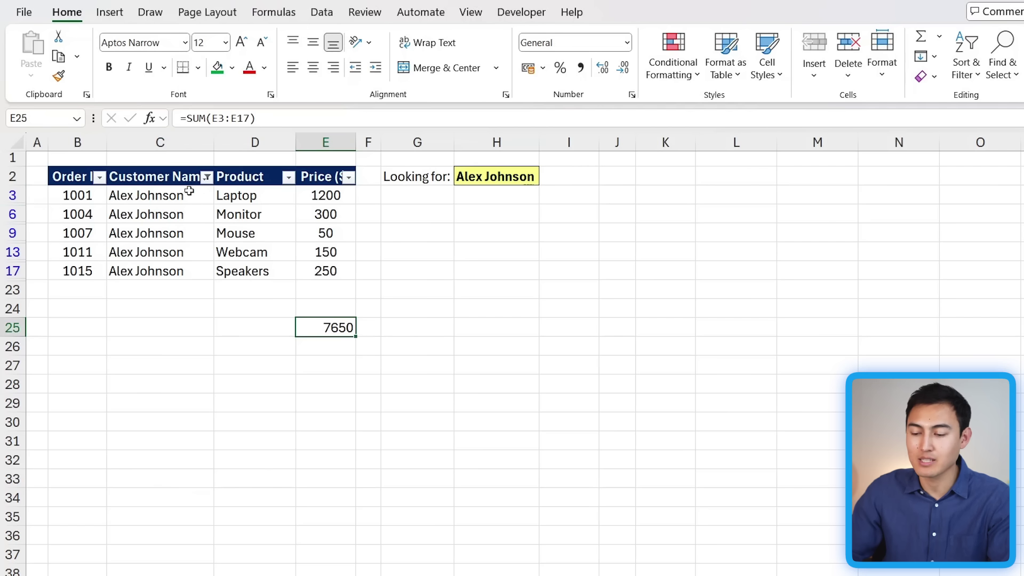
pyautogui.click(207, 178)
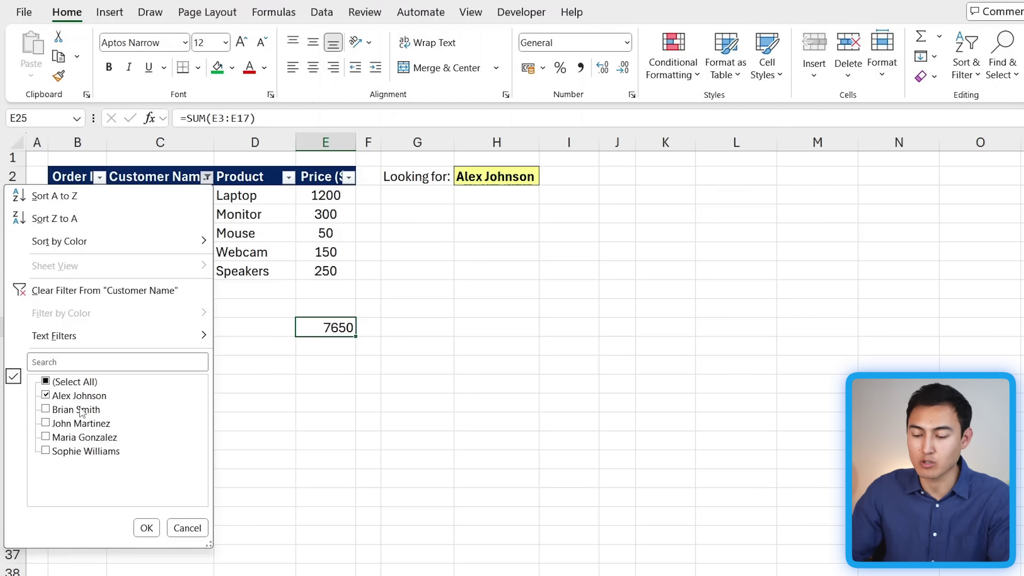
pyautogui.press('Return')
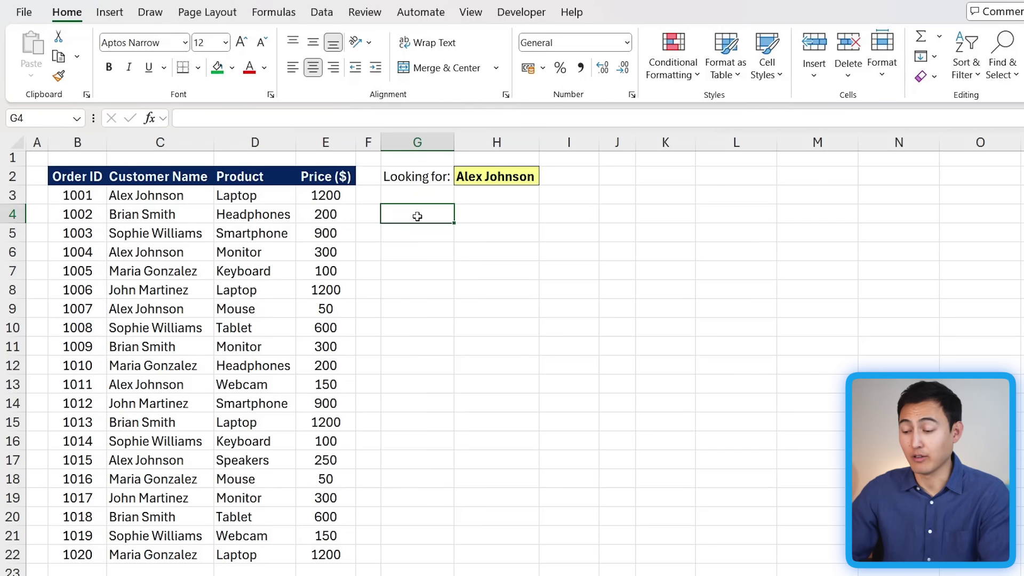
# - Begin a FILTER formula in G4 with the whole order table, B2:E22, as the array
pyautogui.write('=')
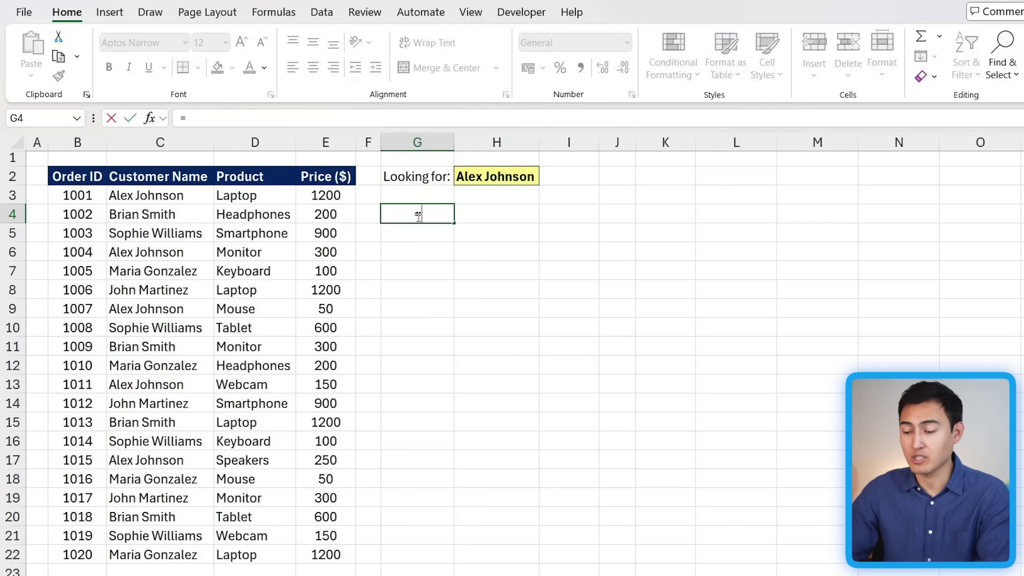
pyautogui.write('filter')
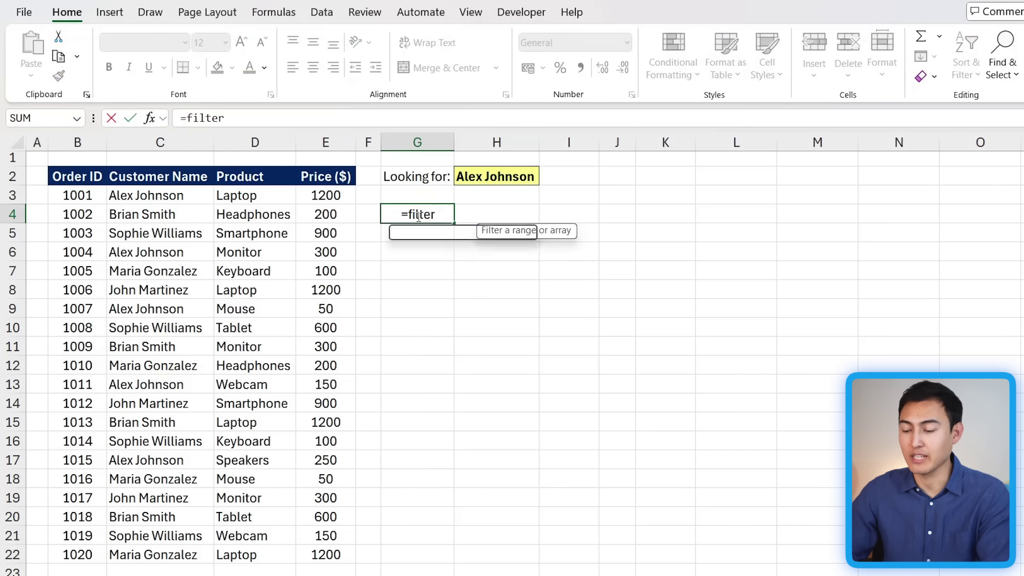
pyautogui.press('Tab')
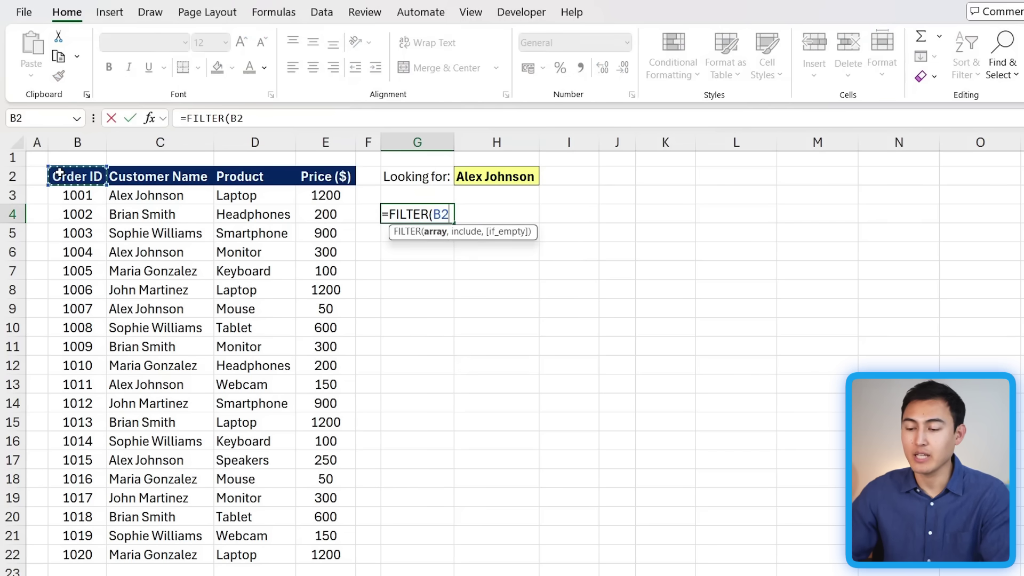
pyautogui.hotkey('ctrl', 'shift', 'Down')
pyautogui.hotkey('ctrl', 'shift', 'Right')
pyautogui.write(',')
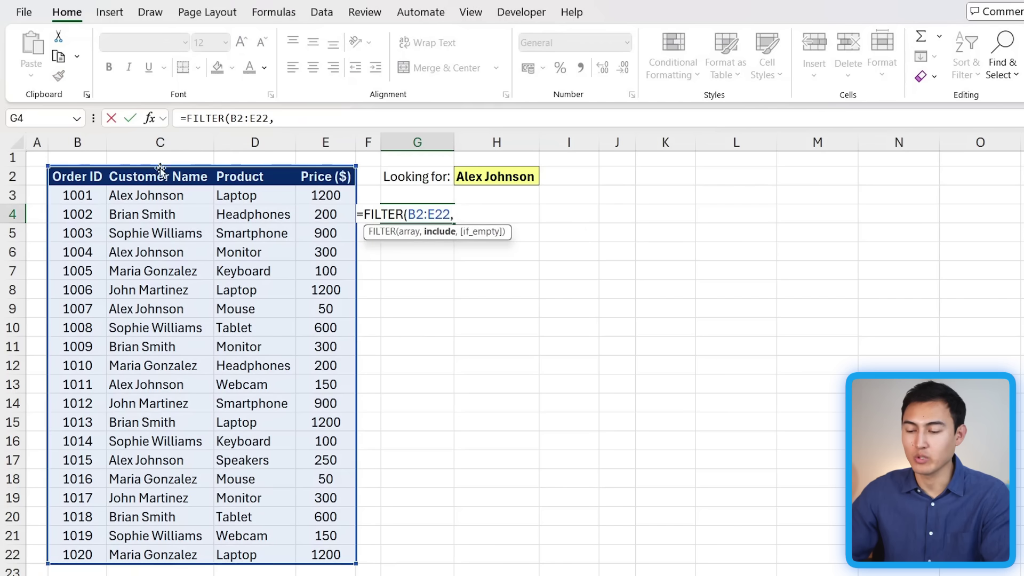
# - Complete the FILTER formula in G4 with C2:C22=H2 as the include condition
pyautogui.hotkey('ctrl', 'shift', 'Down')
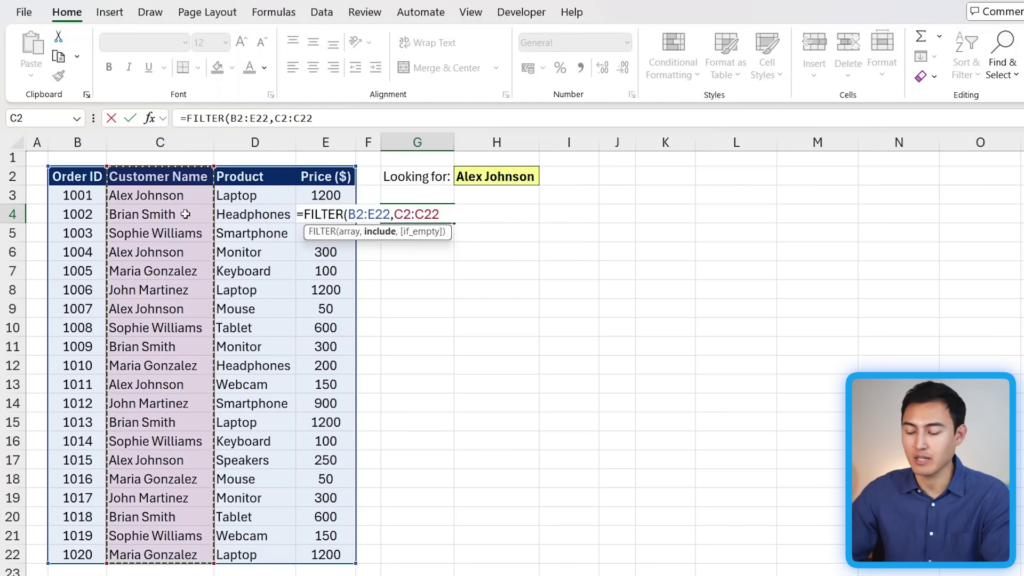
pyautogui.write('=')
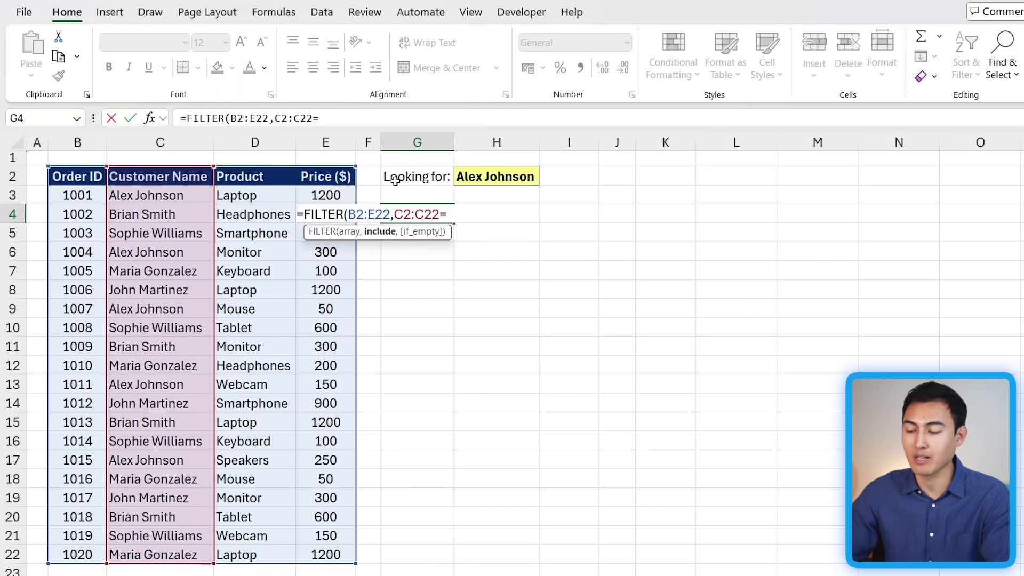
pyautogui.click(490, 177)
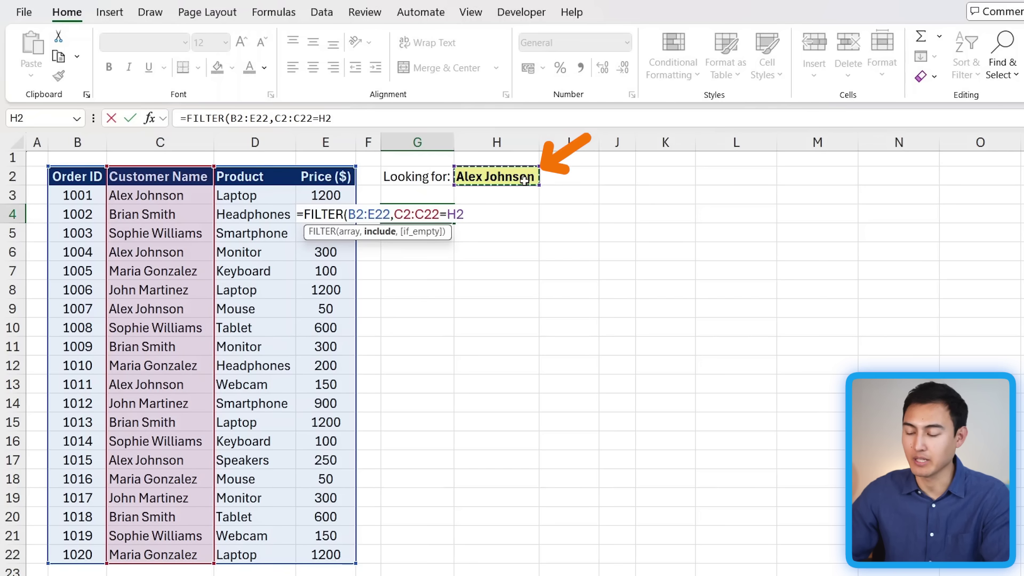
pyautogui.write(')')
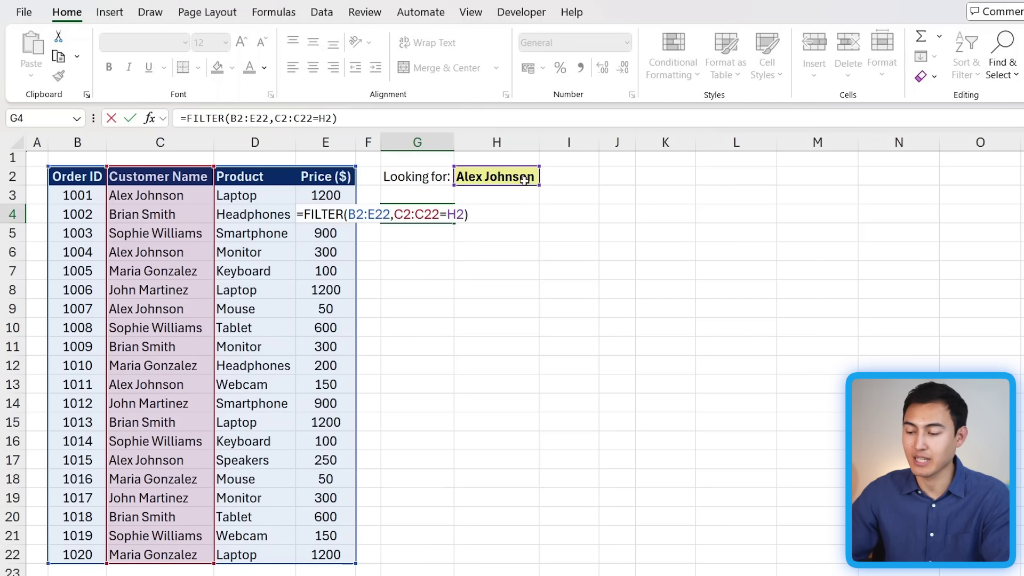
pyautogui.press('Return')
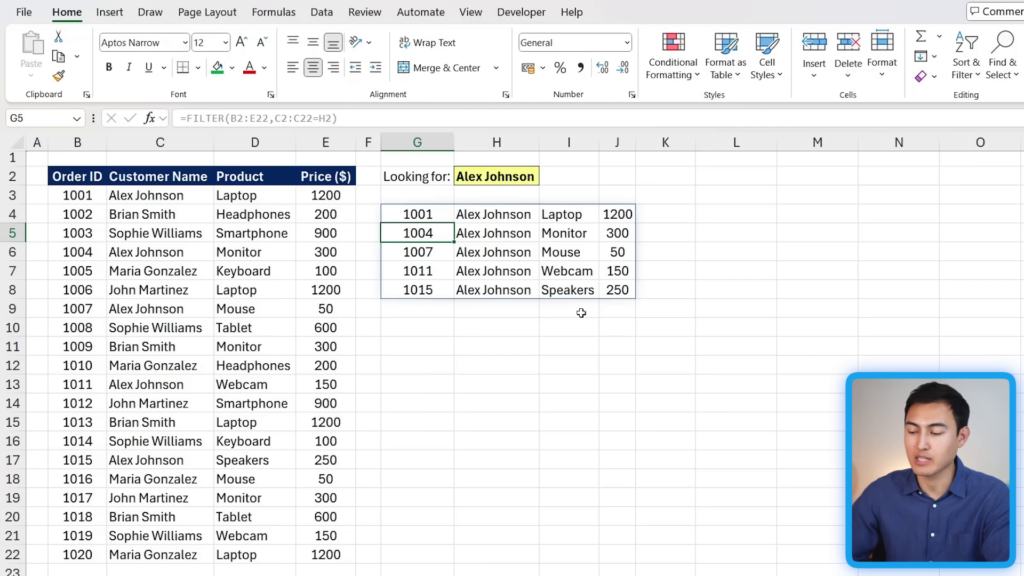
# - Sum the prices of the filtered orders in J10 with =SUM(J4:J8)
pyautogui.click(621, 329)
pyautogui.write('=sum')
pyautogui.press('Tab')
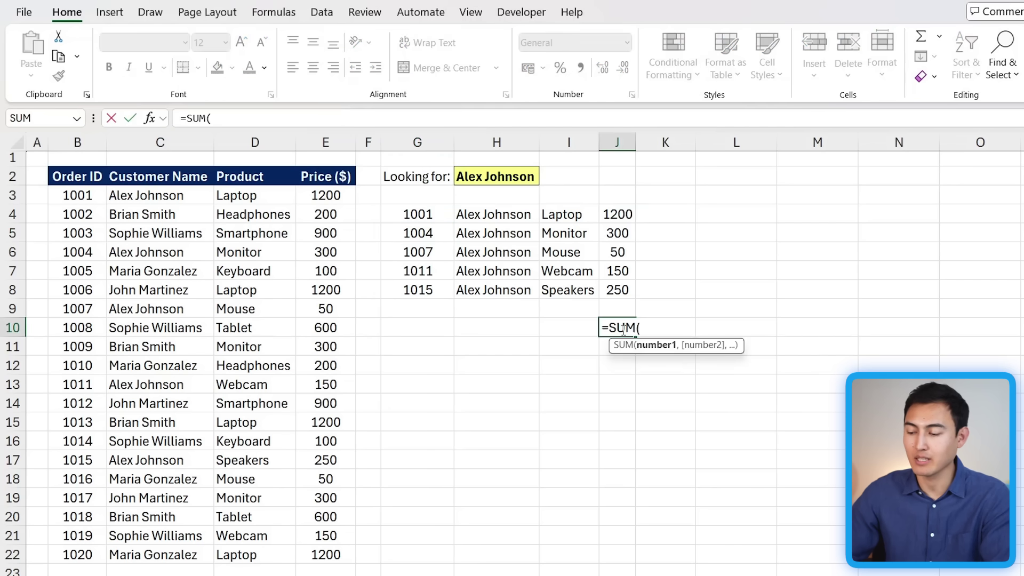
pyautogui.press('Up')
pyautogui.hotkey('ctrl', 'shift', 'Up')
pyautogui.press('Return')
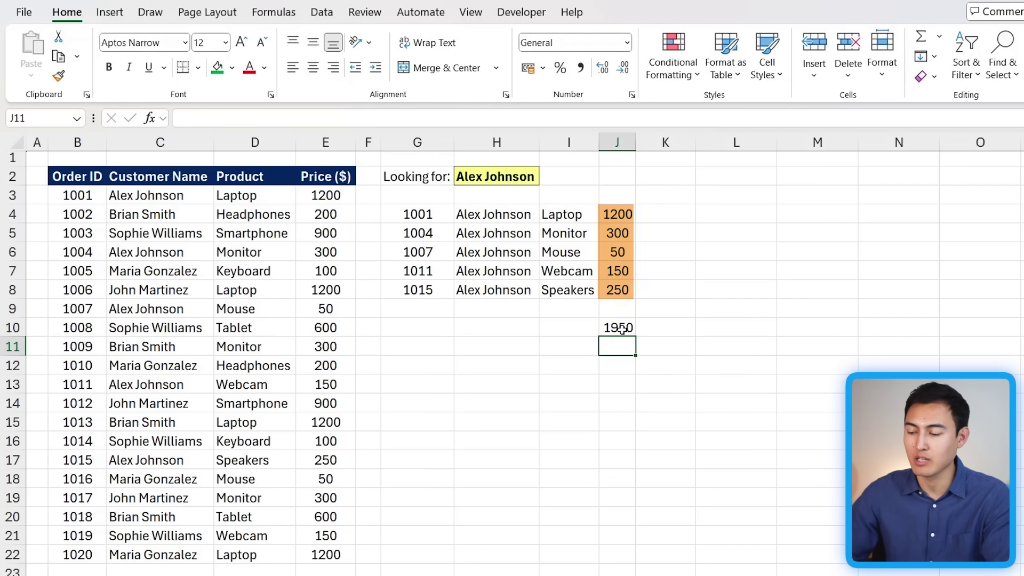
pyautogui.press('Up')
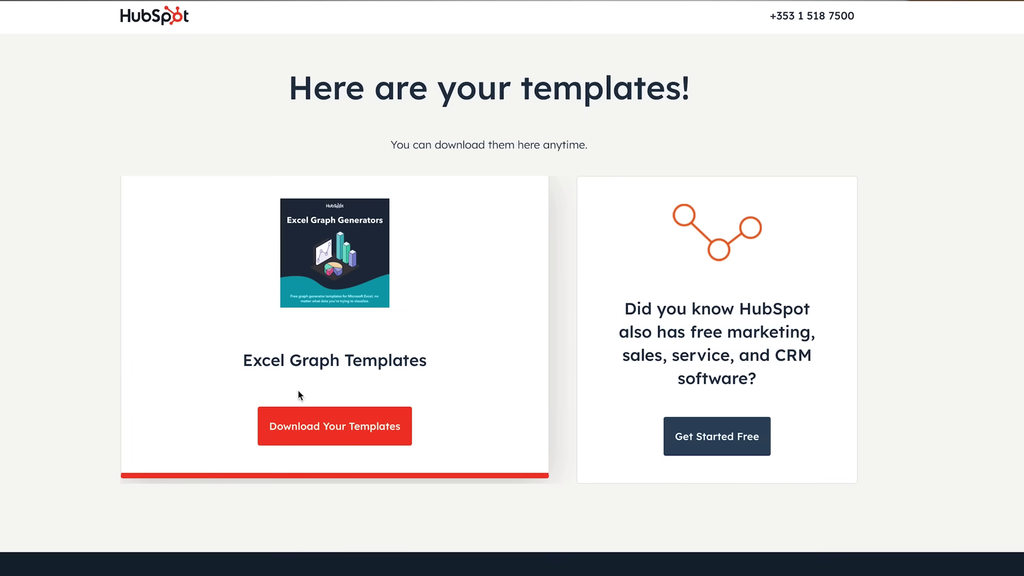
# - Download the Excel Graph Templates from the HubSpot page and look through the graphs with one variable
pyautogui.click(323, 425)
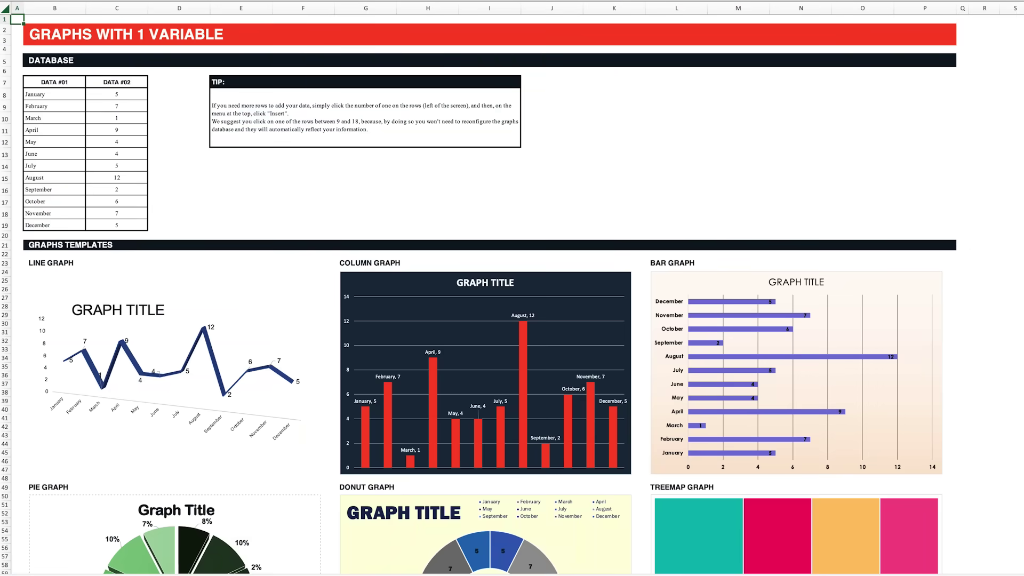
pyautogui.scroll(-15, 512, 293)
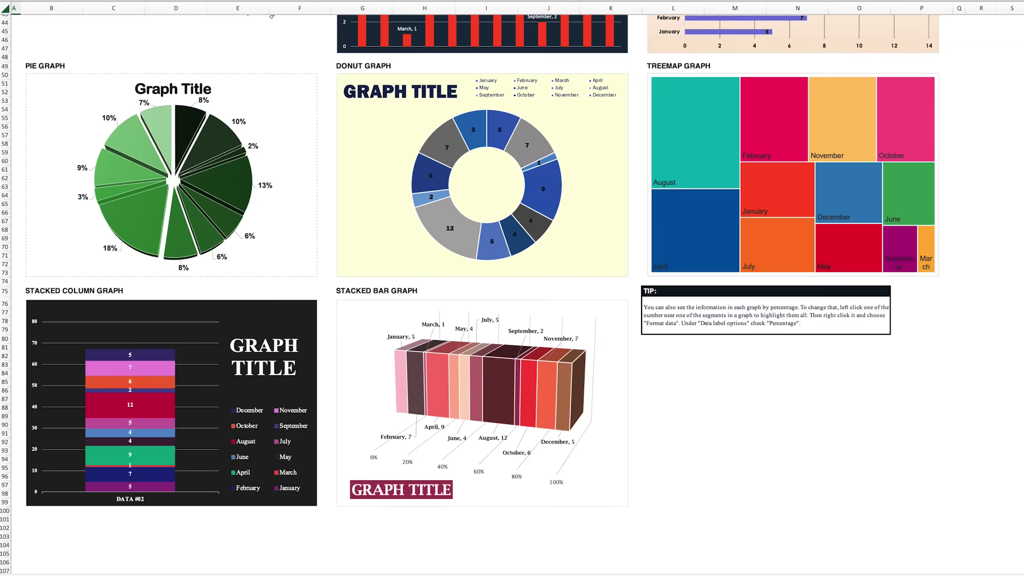
pyautogui.scroll(5, 469, 294)
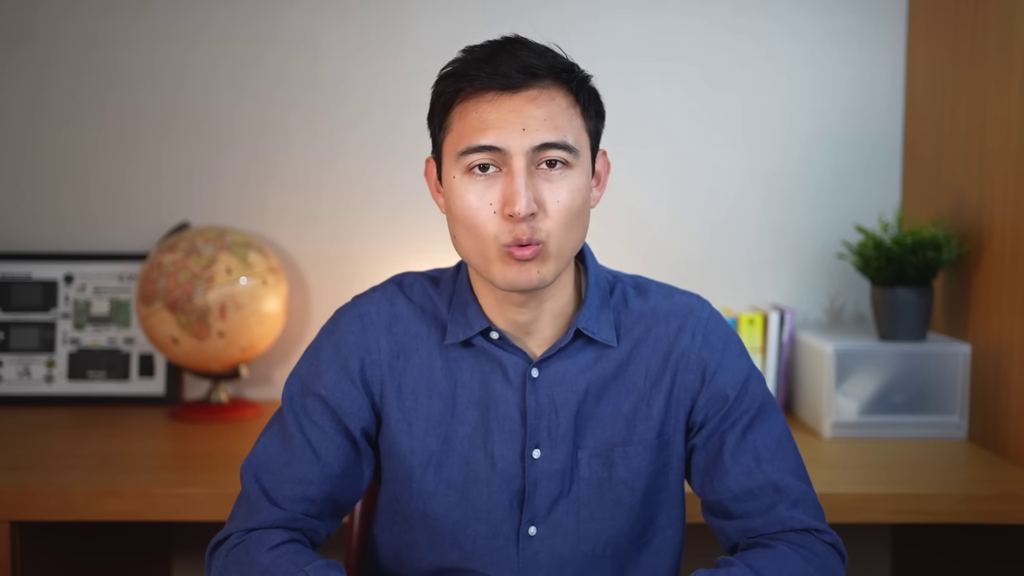
# - Set the DATA #02 values to 20 for February and 5 for March in the one-variable graph database
pyautogui.click(133, 100)
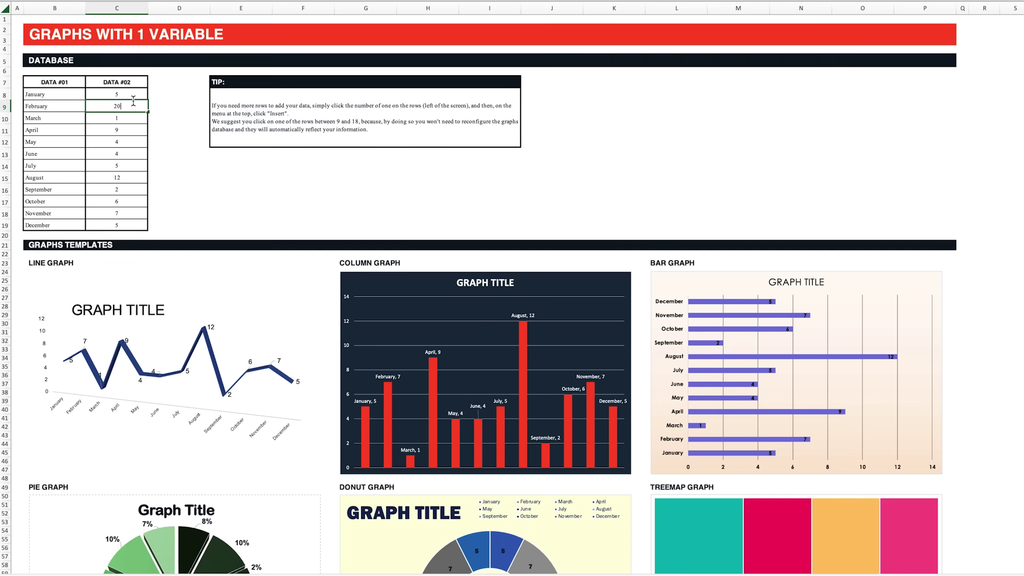
pyautogui.press('Return')
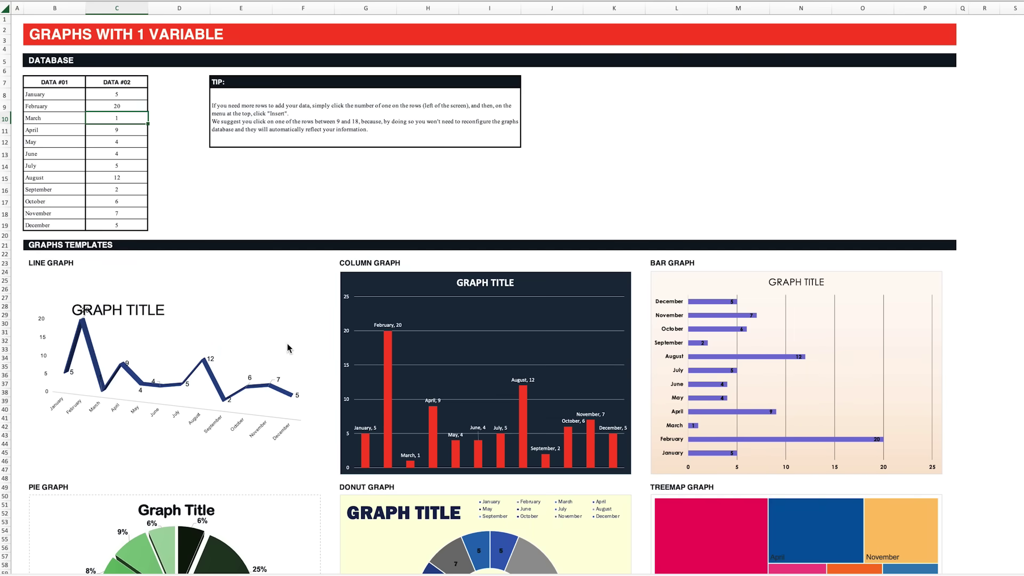
pyautogui.write('5')
pyautogui.press('Return')
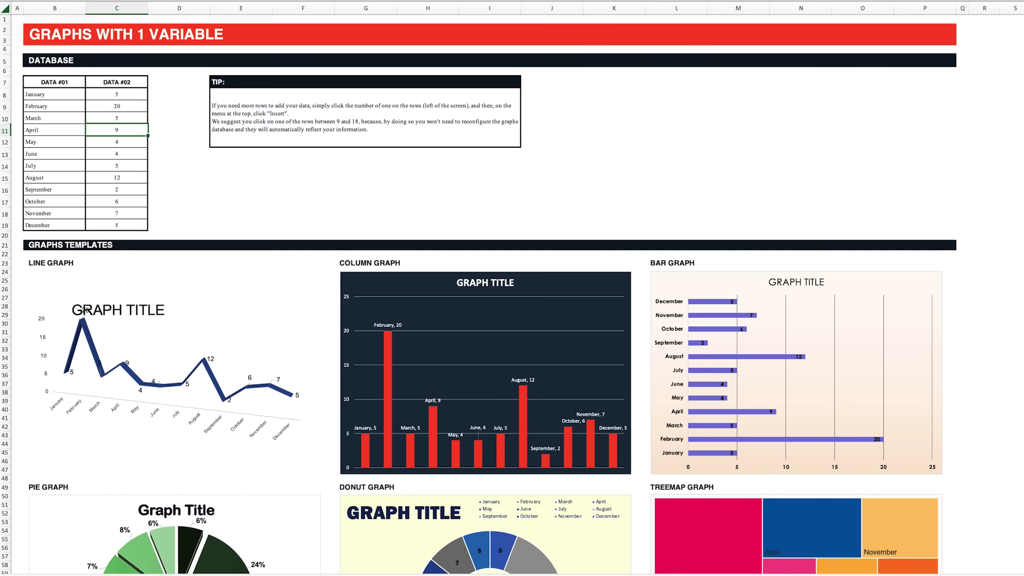
# - Look through the following template sheets, including the graphs with 3 variables
pyautogui.hotkey('ctrl', 'pagedown')
pyautogui.hotkey('ctrl', 'pagedown')
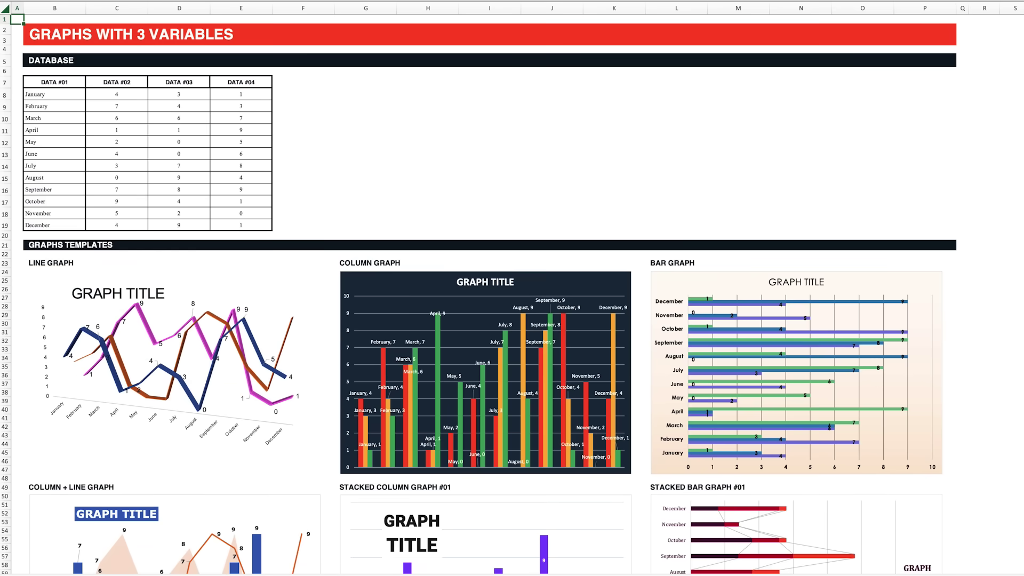
pyautogui.hotkey('ctrl', 'pagedown')
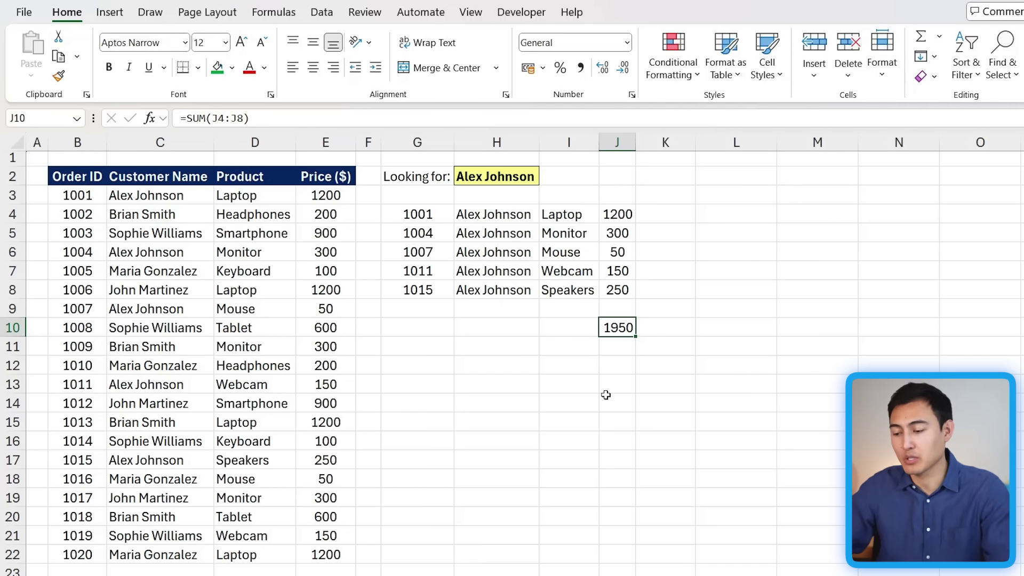
# - Clear the price sum in J10 and review the cell references of the FILTER formula in G4
pyautogui.press('Delete')
pyautogui.click(410, 209)
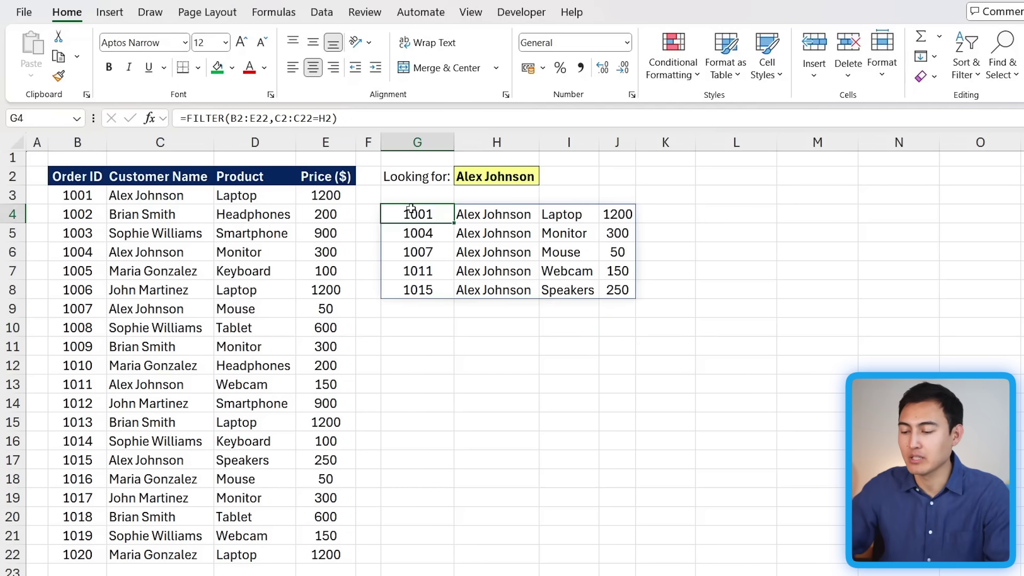
pyautogui.doubleClick(437, 213)
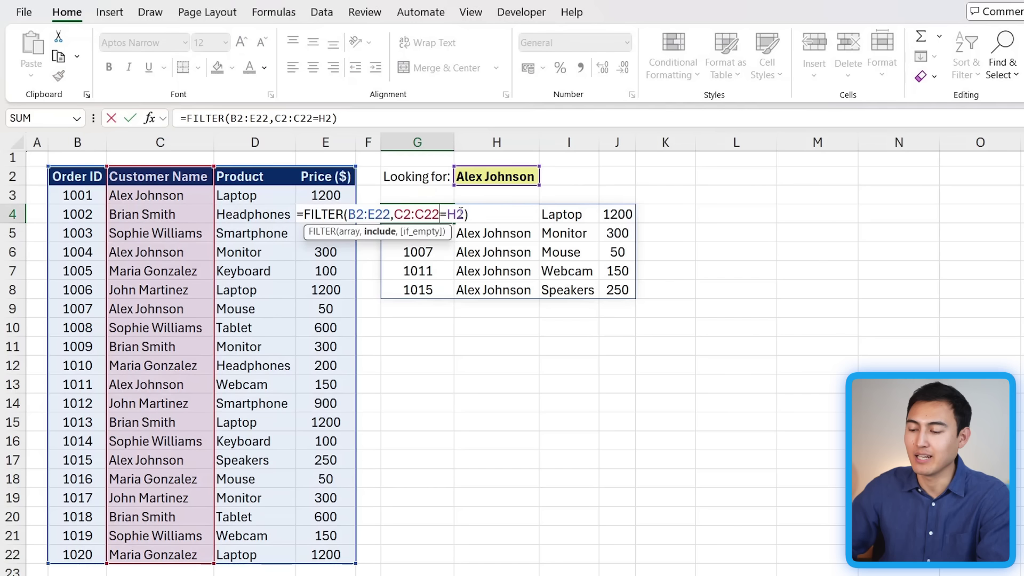
pyautogui.press('Escape')
# - Replace the name in H2 with the name of the customer listed in C4
pyautogui.click(489, 177)
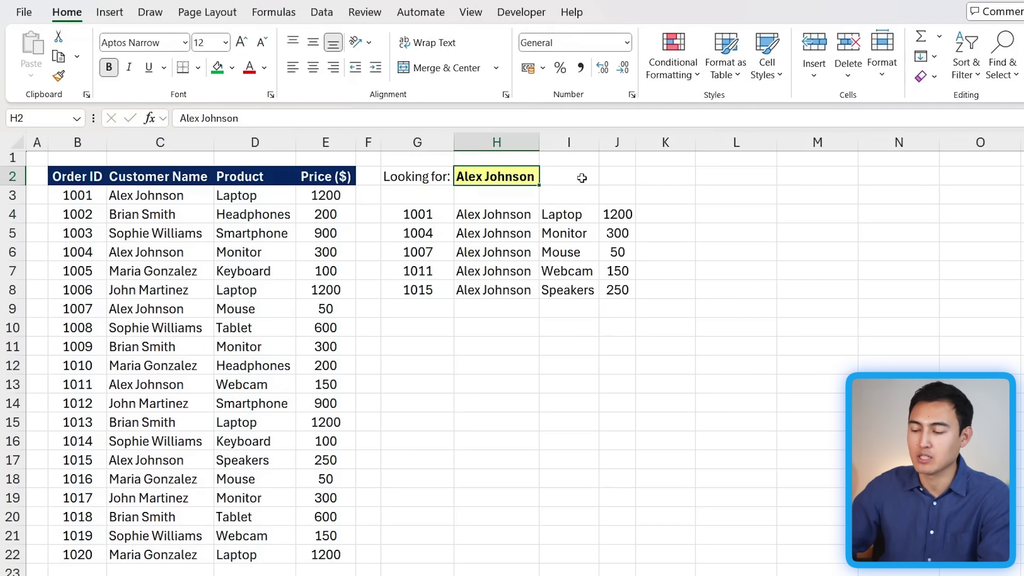
pyautogui.write('Brian Smi')
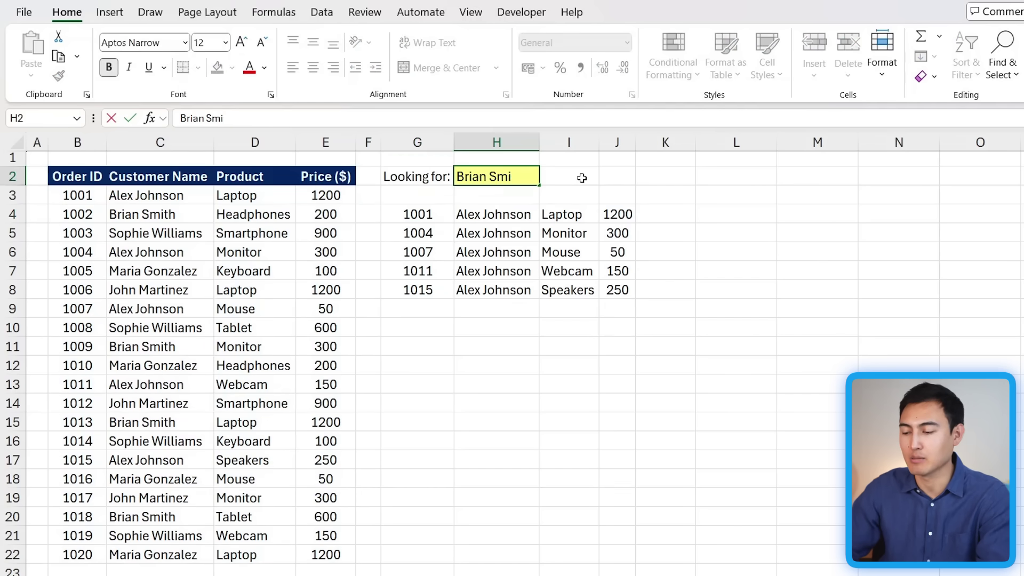
pyautogui.write('th')
pyautogui.press('Return')
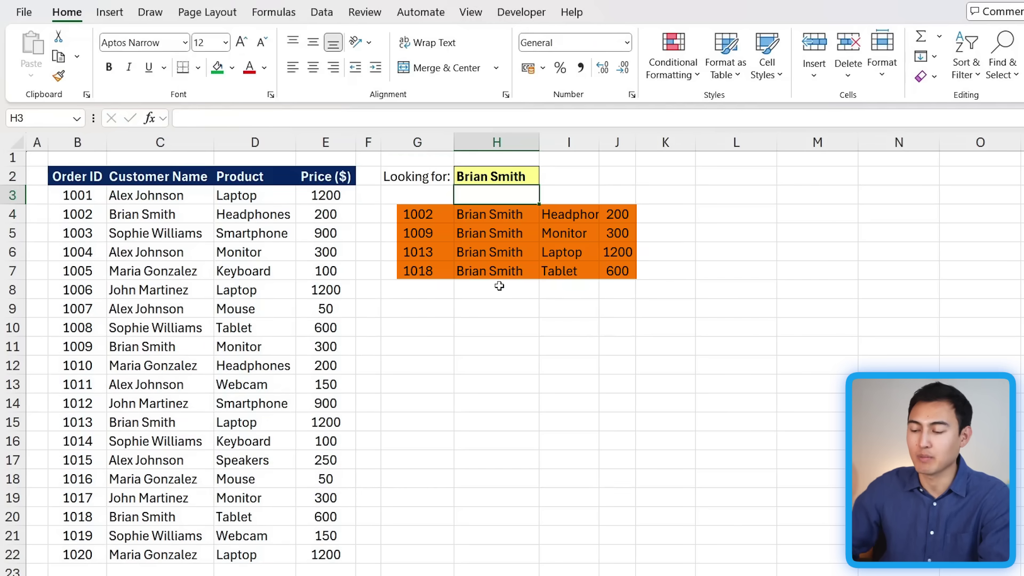
# - Test the FILTER formula with the unlisted entry "Hellp" in H2, and undo that entry
pyautogui.press('Up')
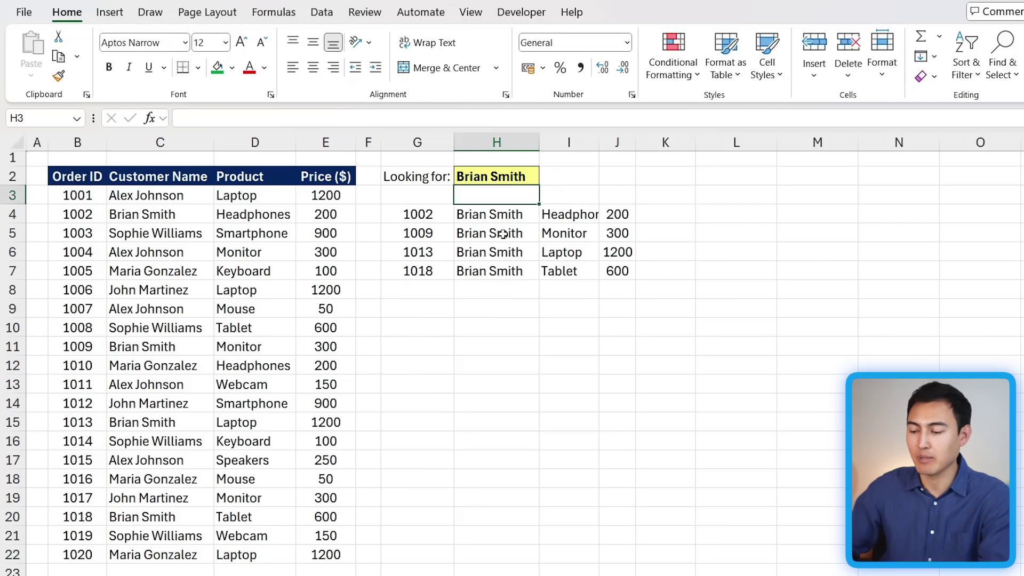
pyautogui.press('Up')
pyautogui.write('Hellp')
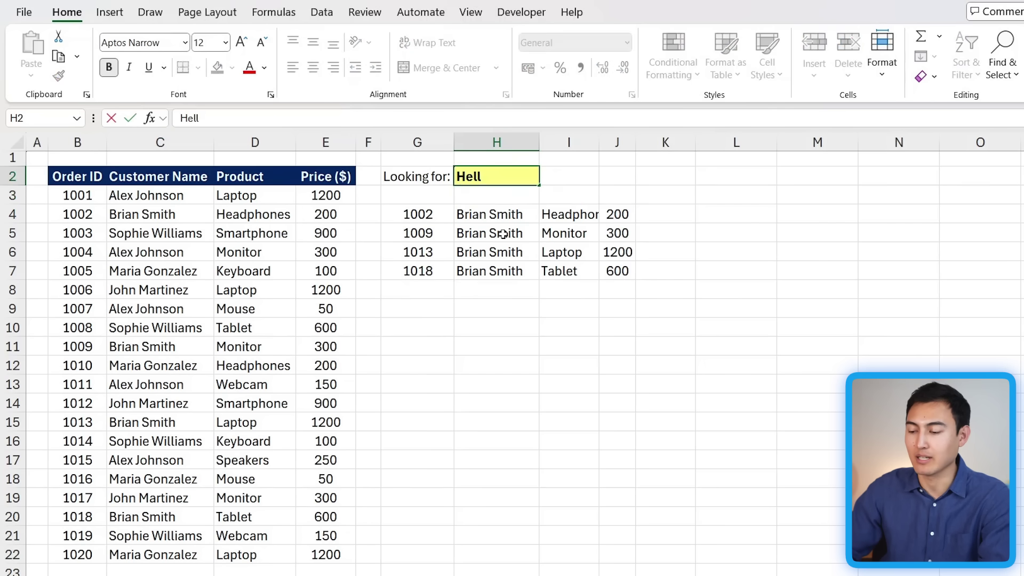
pyautogui.press('Return')
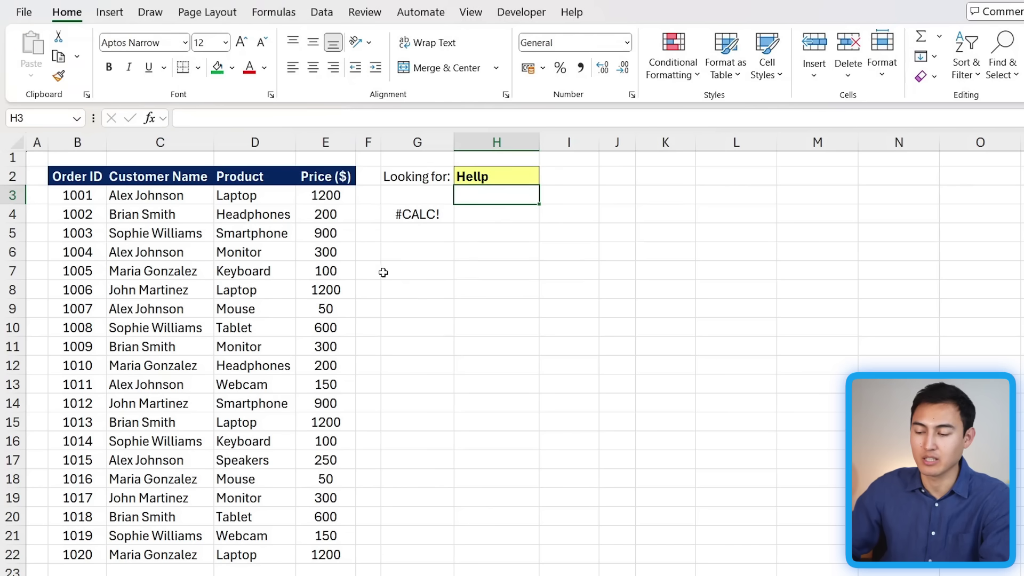
pyautogui.click(398, 215)
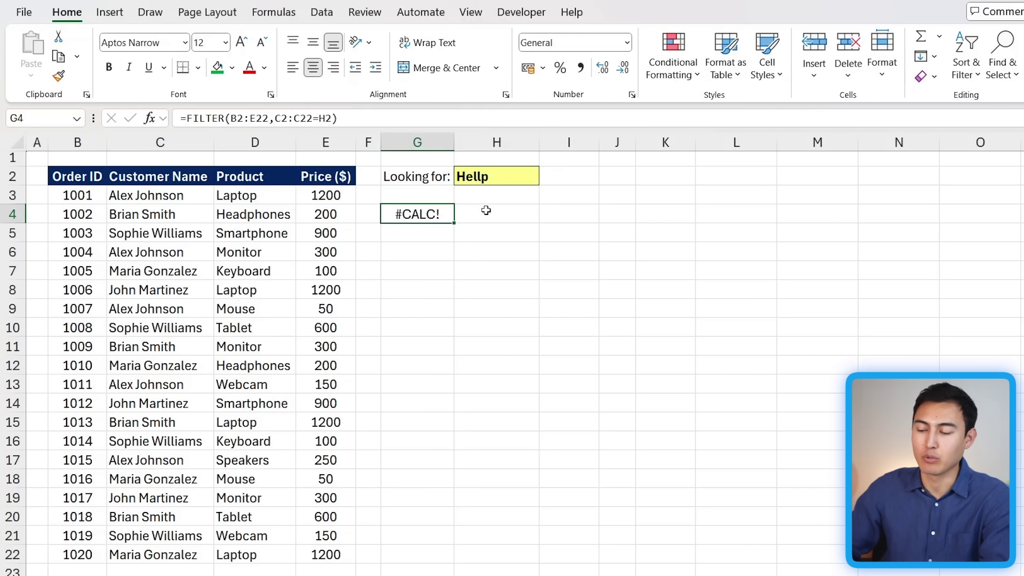
pyautogui.hotkey('ctrl', 'z')
# - Add "No match found" as the if_empty argument of the FILTER formula in G4
pyautogui.press('Left')
pyautogui.press('Down')
pyautogui.press('Down')
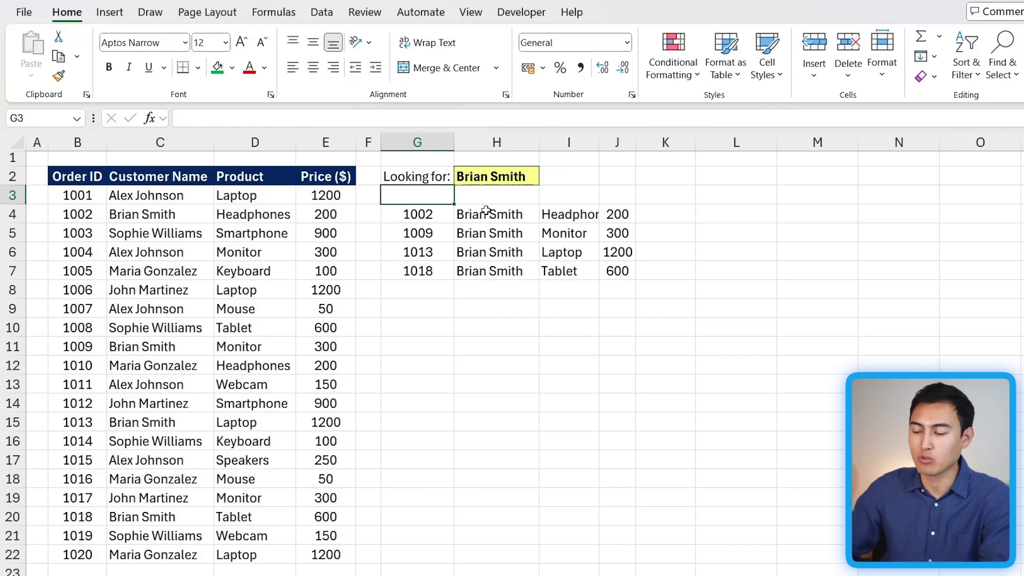
pyautogui.press('F2')
pyautogui.press('Left')
pyautogui.write(',')
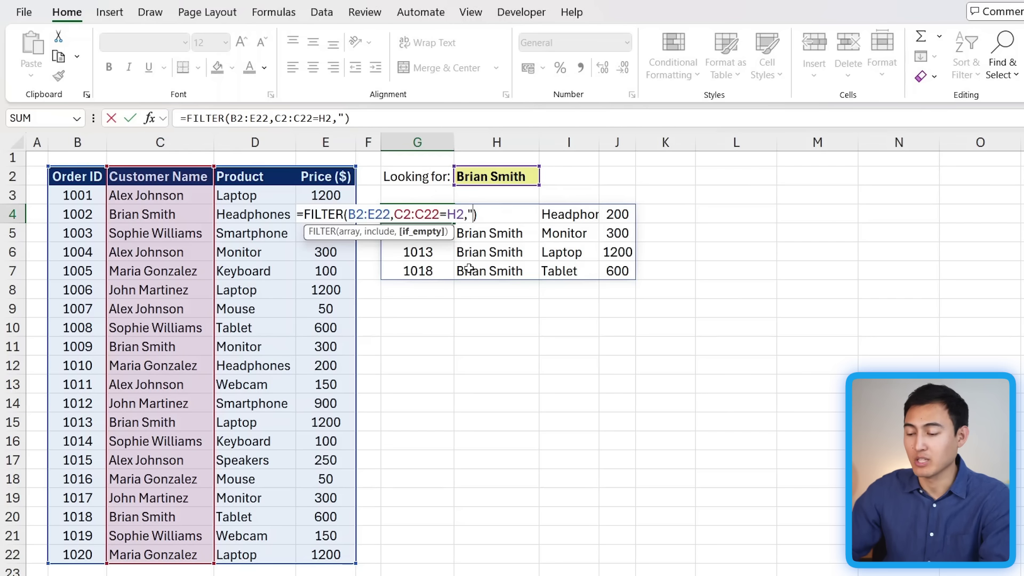
pyautogui.write('matchfo')
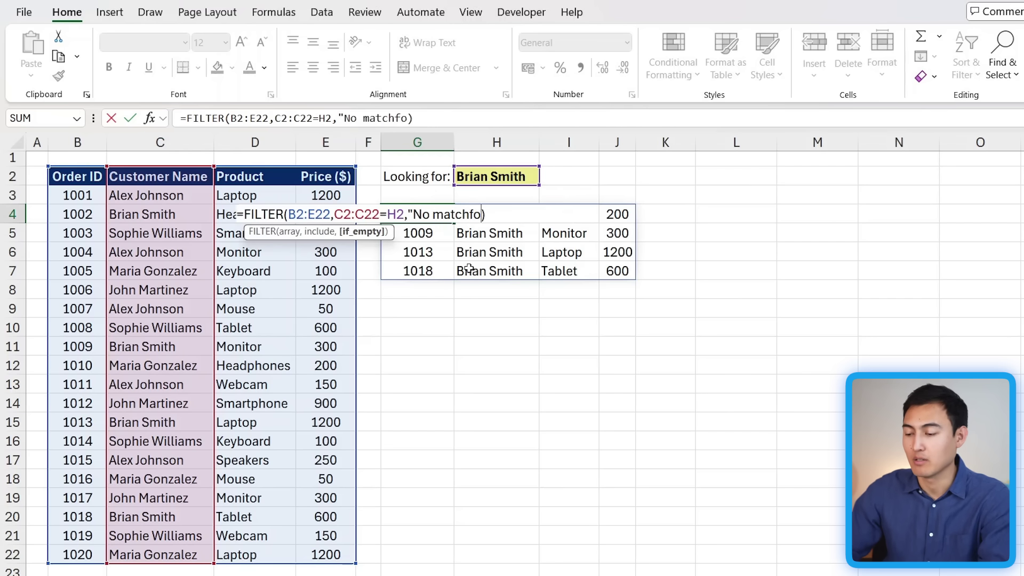
pyautogui.write('ound')
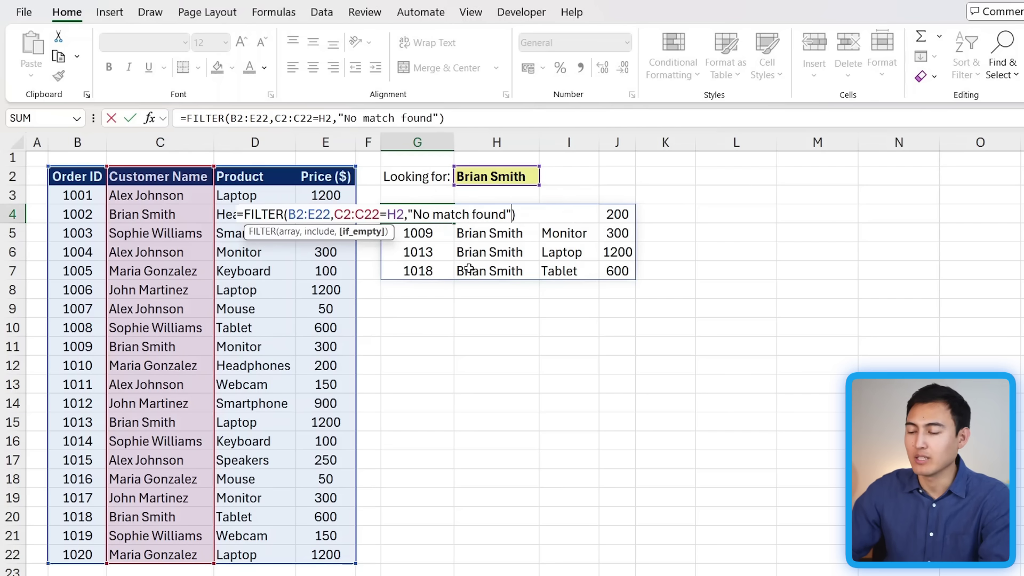
pyautogui.write('")')
pyautogui.hotkey('ctrl', 'Return')
# - Test the if_empty text by entering in H2 a first name that is missing from the order table
pyautogui.press('Up')
pyautogui.press('Up')
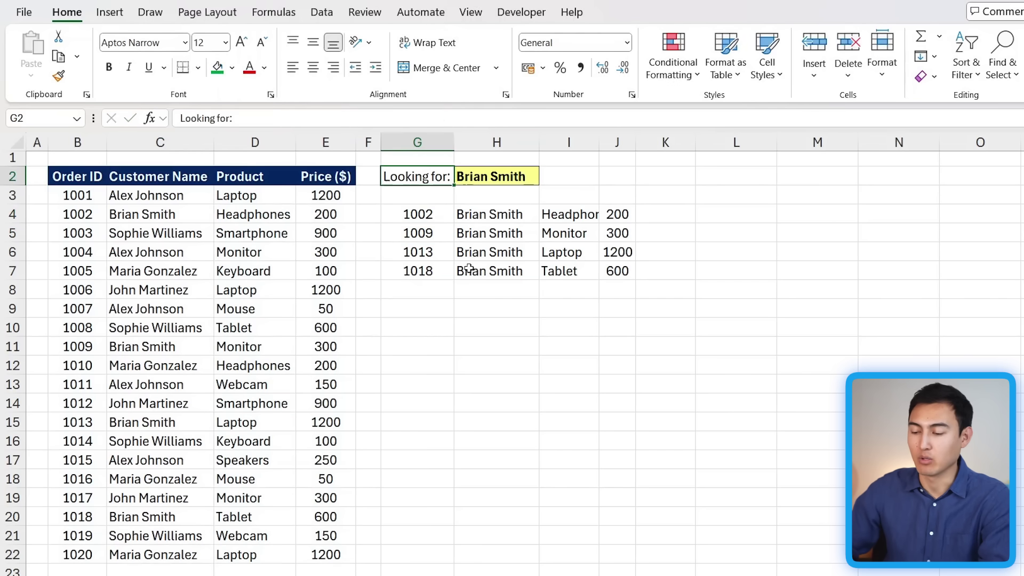
pyautogui.press('Right')
pyautogui.write('Kenji')
pyautogui.press('Return')
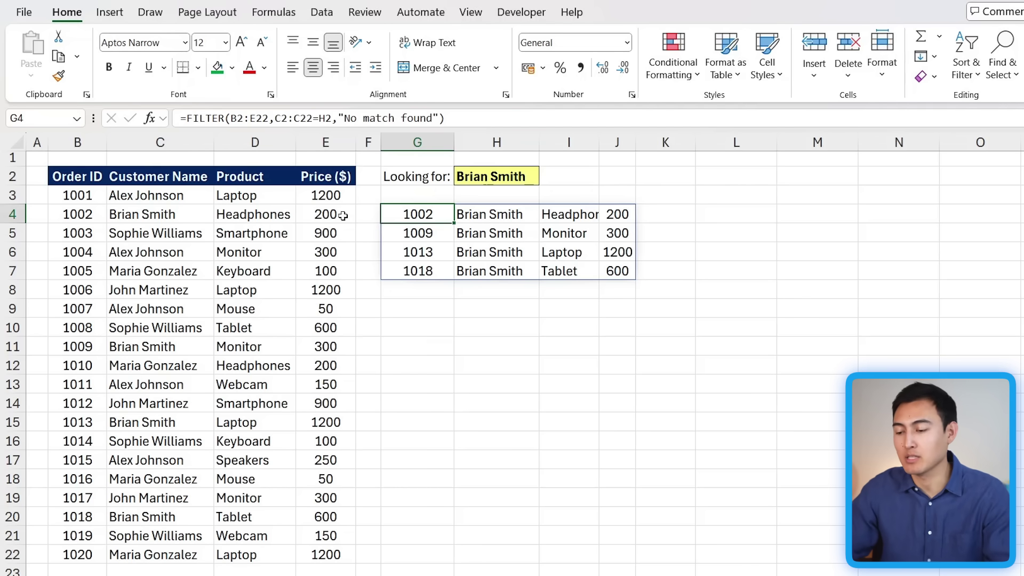
# - Narrow the array argument of the FILTER formula in G4 to the Product column, D2:D22
pyautogui.doubleClick(408, 214)
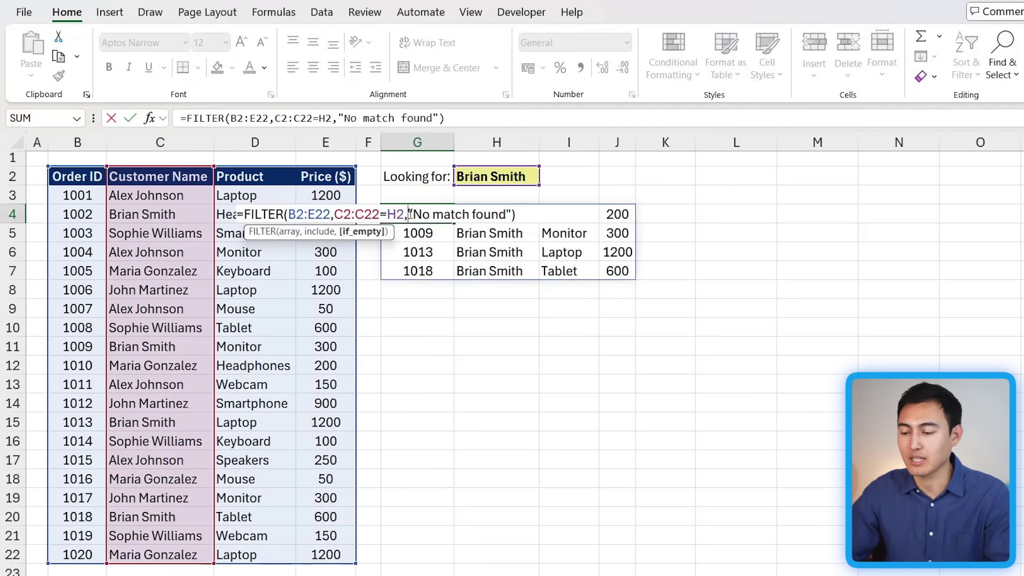
pyautogui.click(305, 214)
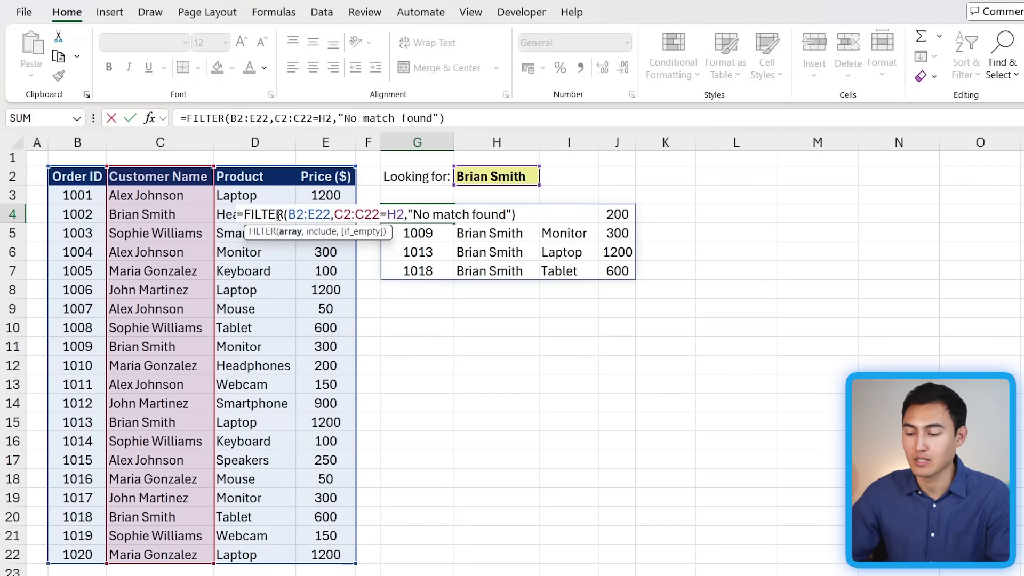
pyautogui.moveTo(52, 163); pyautogui.dragTo(216, 166)
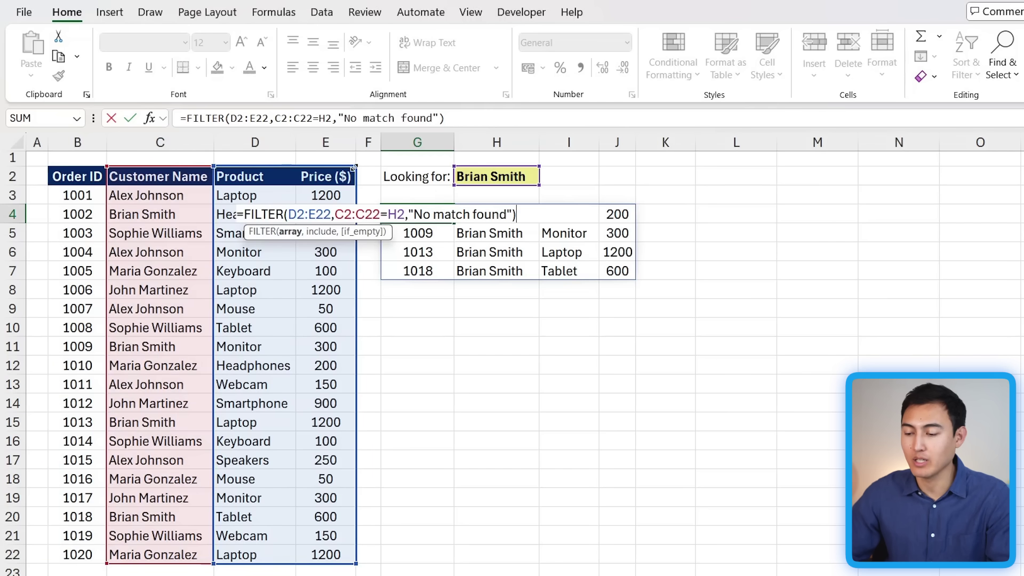
pyautogui.moveTo(355, 166); pyautogui.dragTo(293, 168)
pyautogui.hotkey('ctrl', 'Return')
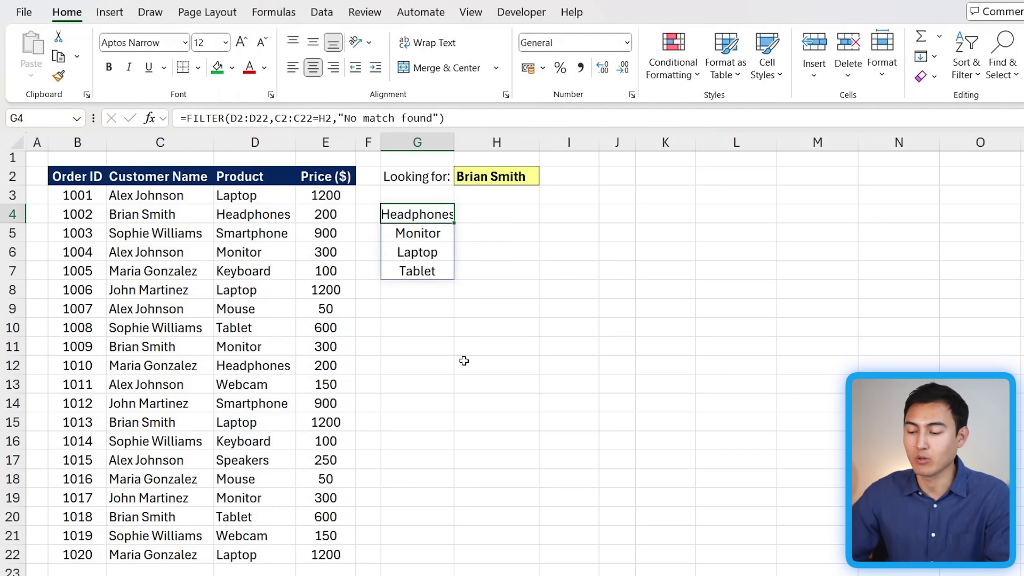
# - Examine the cells G4:G7 returned by the FILTER formula
pyautogui.hotkey('ctrl', 'shift', 'Down')
pyautogui.press('Down')
pyautogui.press('Down')
pyautogui.press('Down')
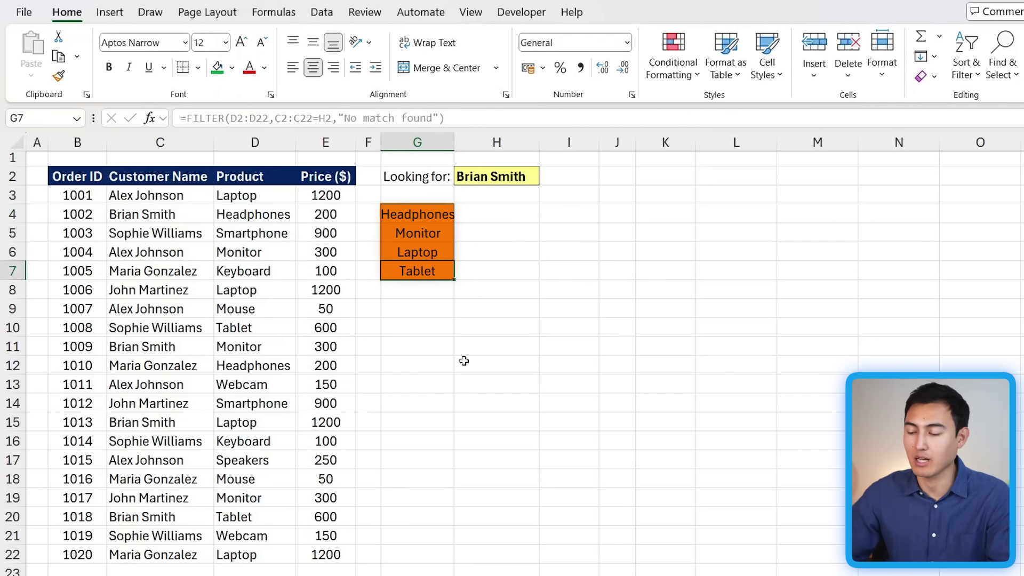
pyautogui.press('Right')
pyautogui.press('Up')
pyautogui.press('Up')
pyautogui.press('Up')
pyautogui.press('Left')
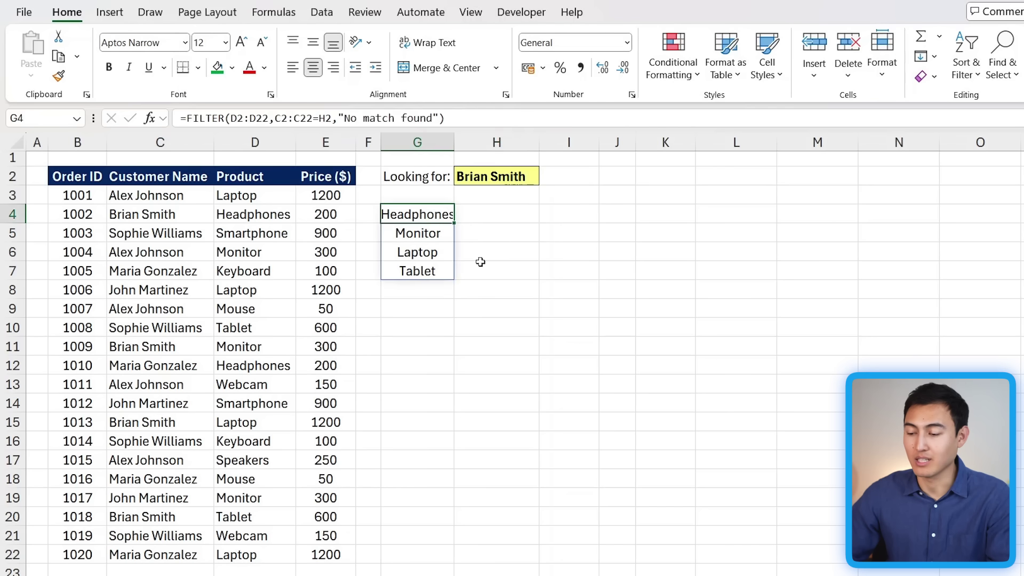
# - Extend the FILTER formula's array argument to the Product and Price columns, D2:E22
pyautogui.click(461, 118)
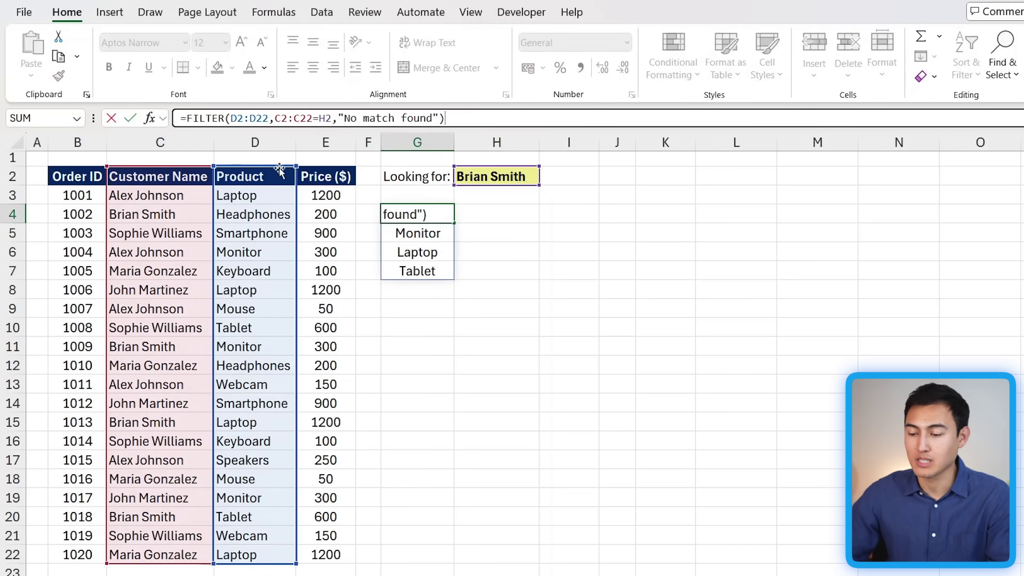
pyautogui.moveTo(296, 166); pyautogui.dragTo(355, 166)
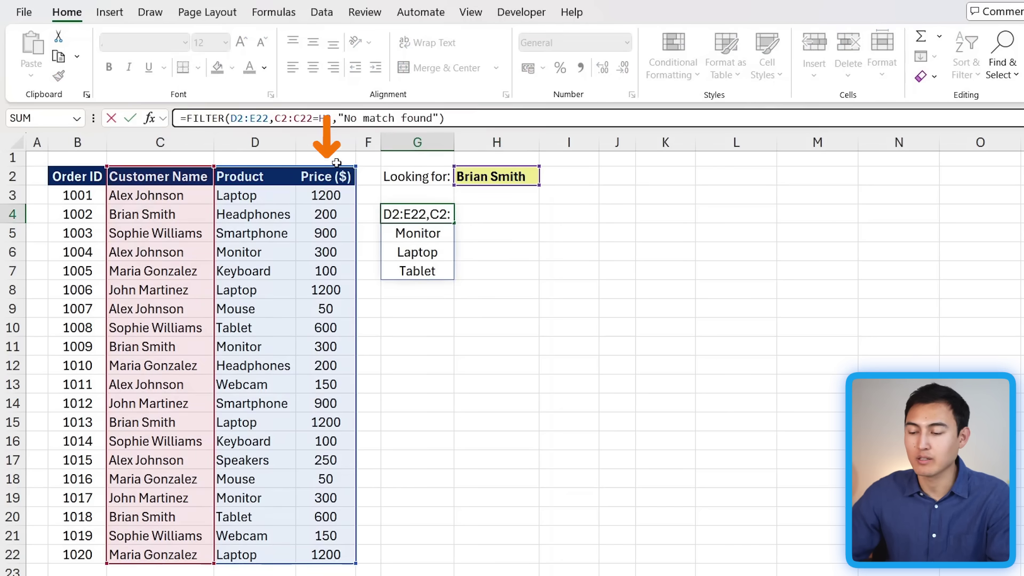
pyautogui.press('Return')
pyautogui.press('Up')
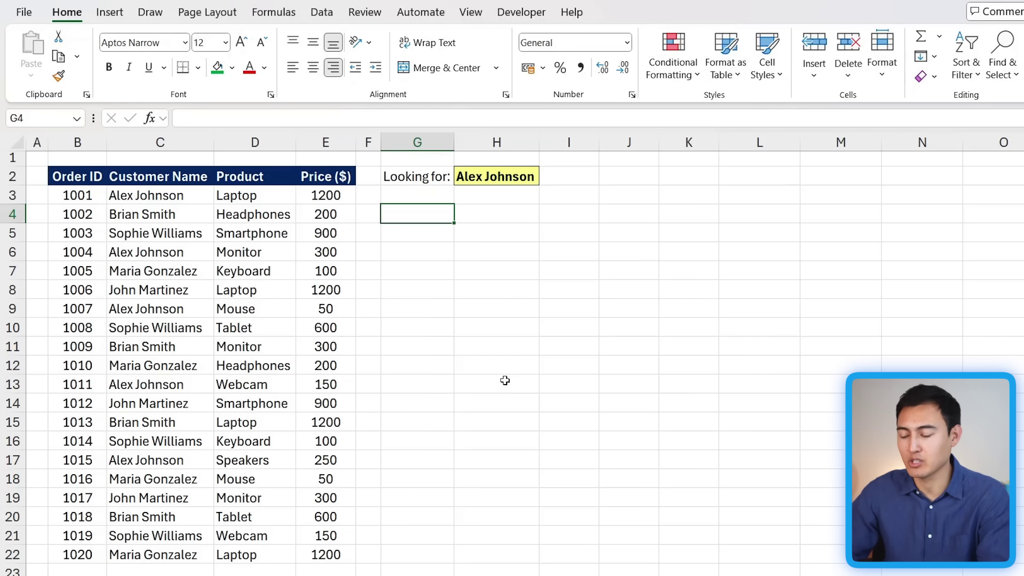
# - Begin an IF formula in G4 whose logical test compares H2 with the customer names in C2:C22
pyautogui.write('=')
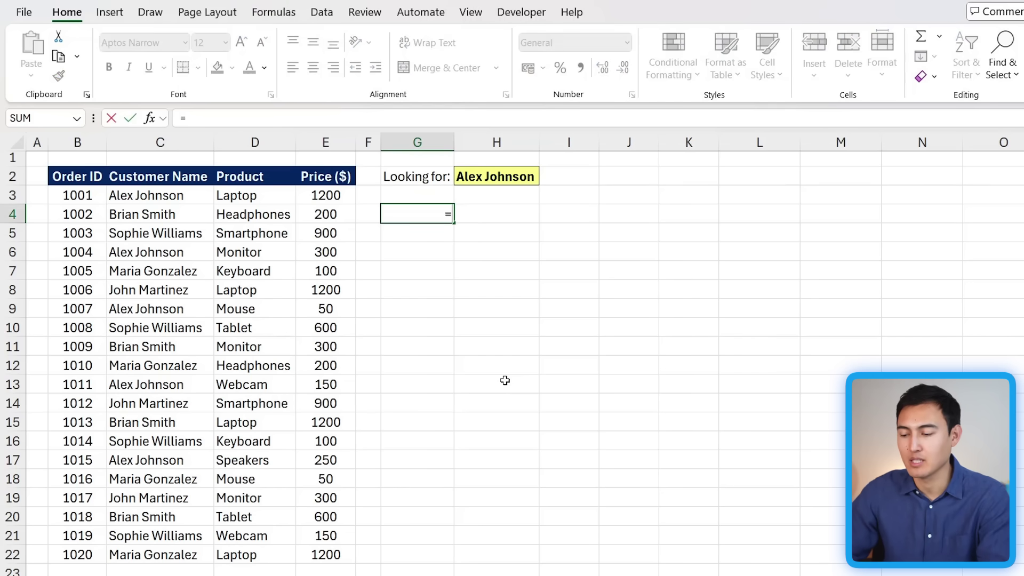
pyautogui.write('if')
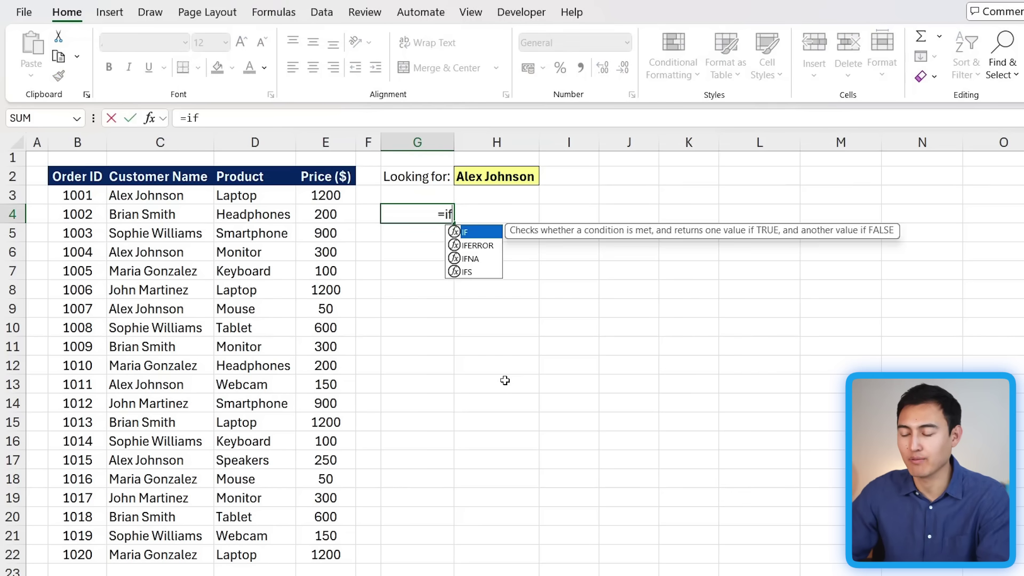
pyautogui.press('Tab')
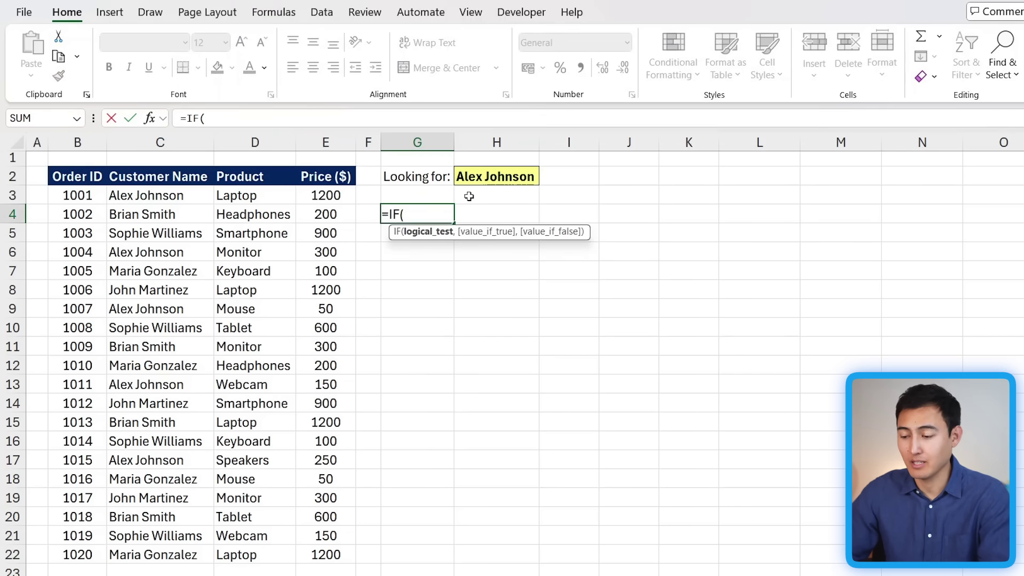
pyautogui.click(491, 176)
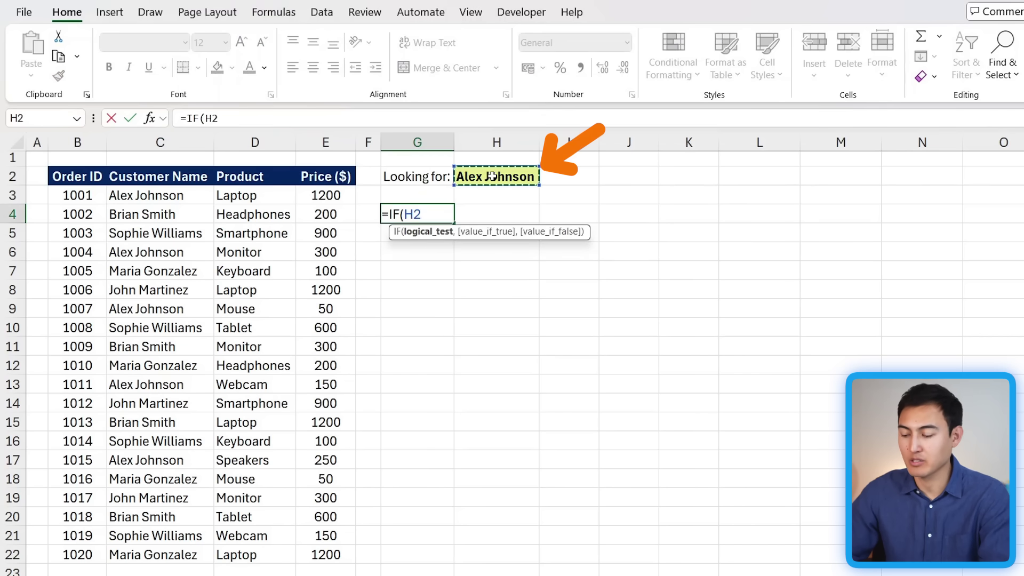
pyautogui.write('=')
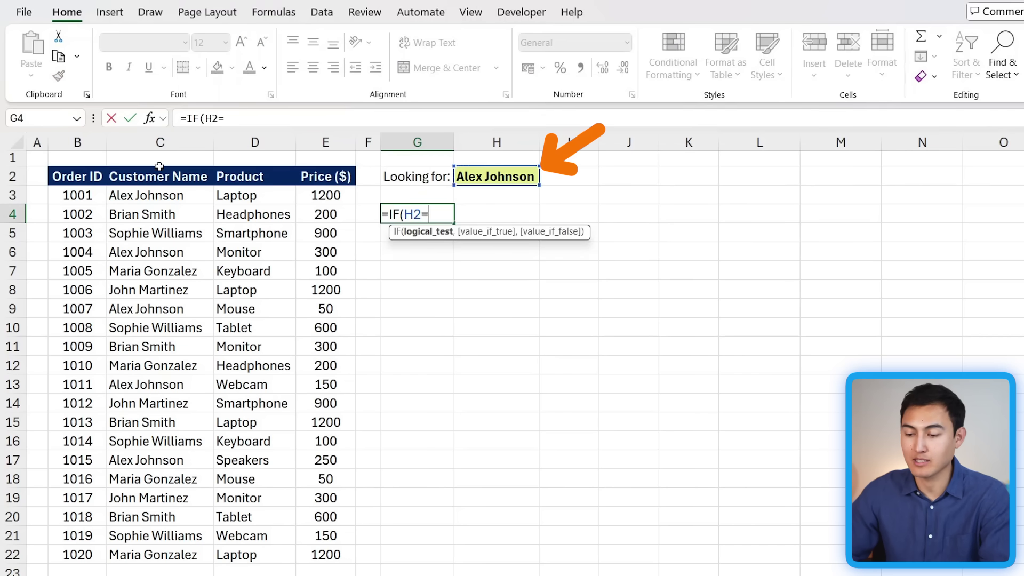
pyautogui.moveTo(160, 169); pyautogui.dragTo(139, 552)
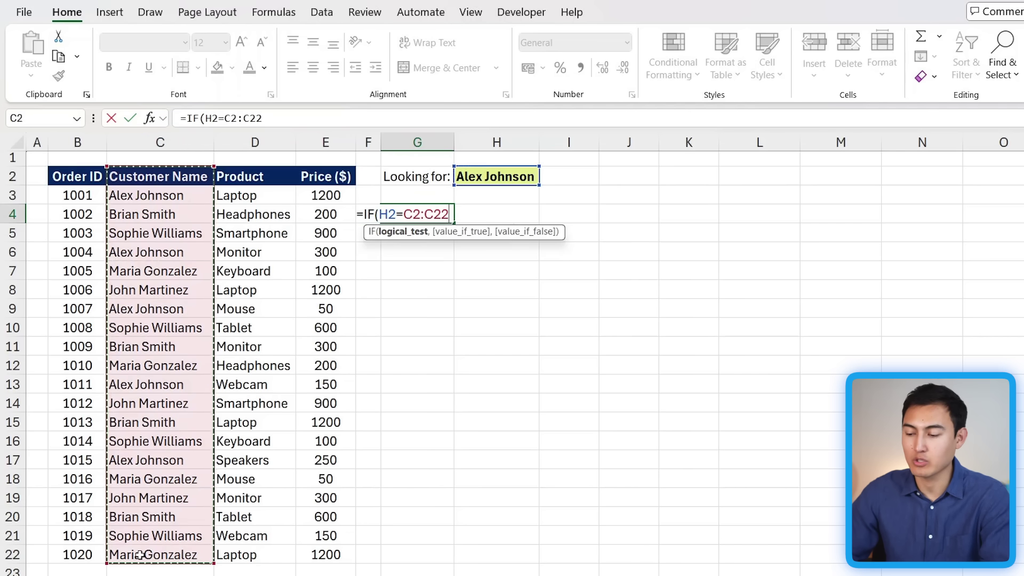
# - Complete the IF formula with the products D2:D22 as the value if true and an empty string ("") as the value if false
pyautogui.write(',')
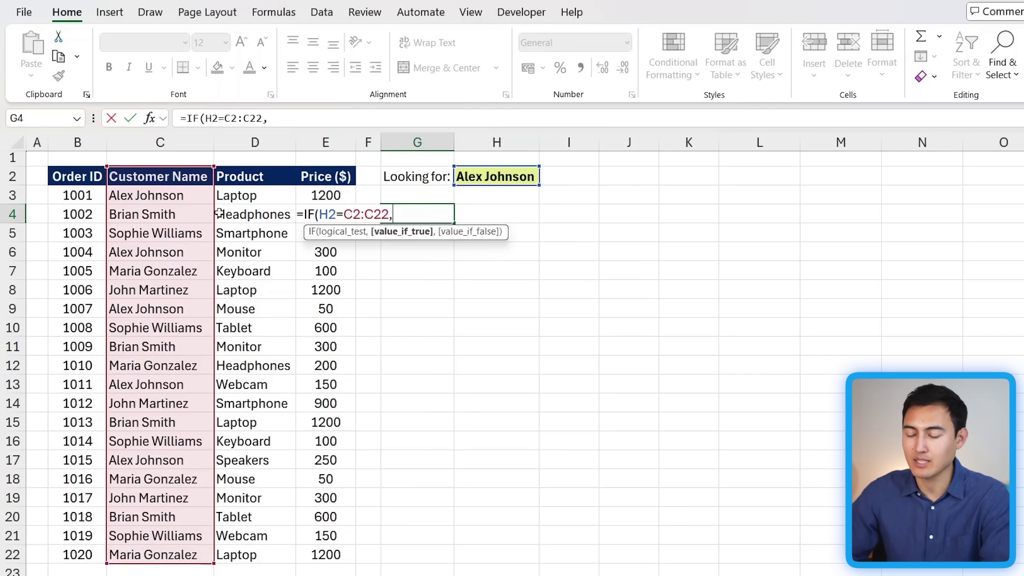
pyautogui.moveTo(260, 176); pyautogui.dragTo(264, 555)
pyautogui.write(',')
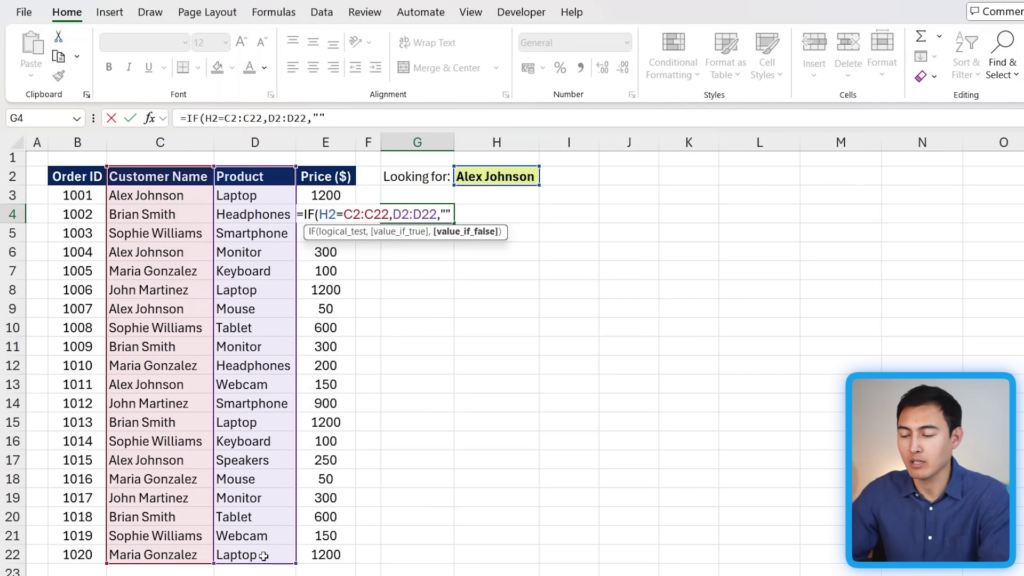
pyautogui.write('"")')
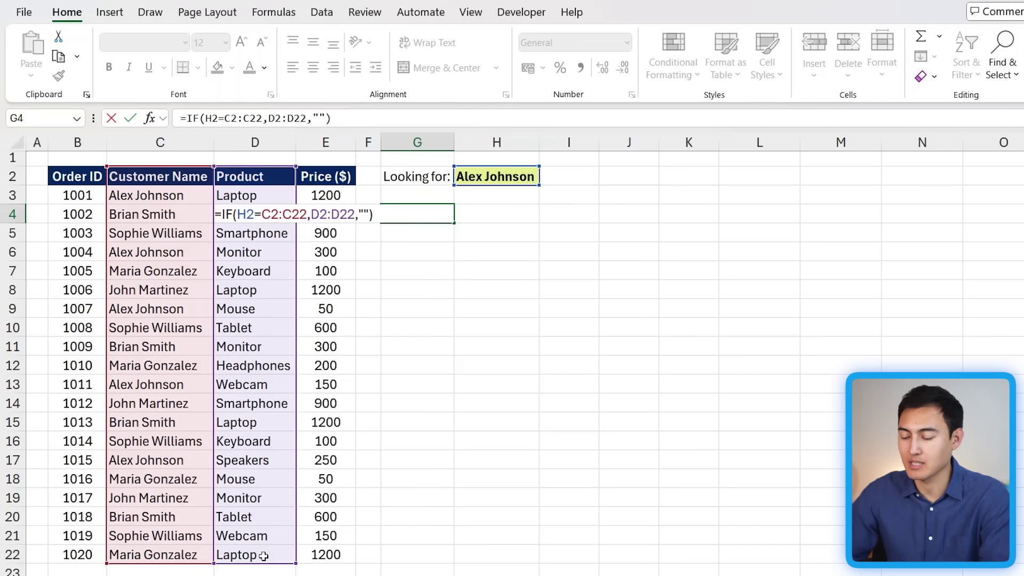
pyautogui.press('Return')
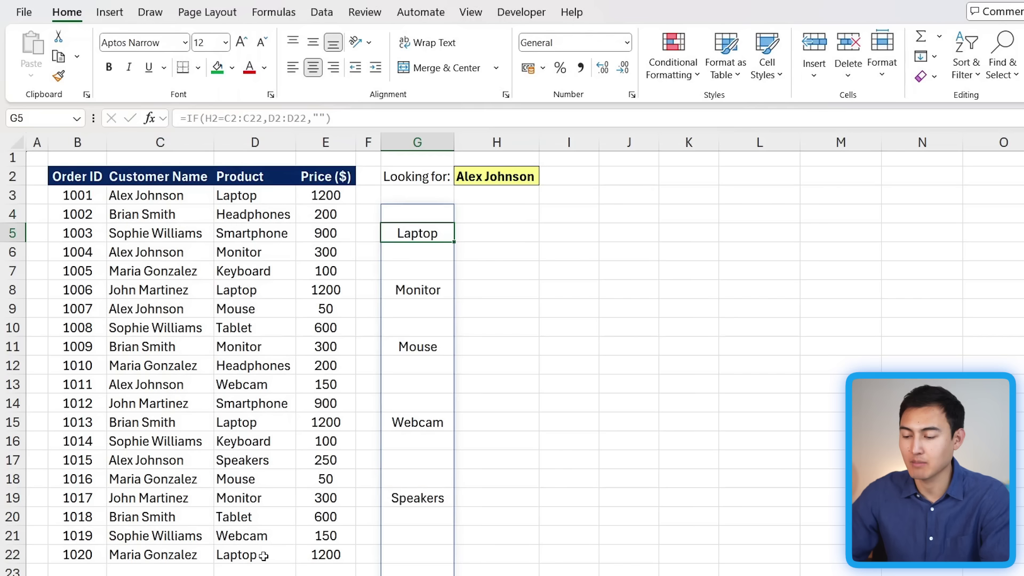
pyautogui.press('Up')
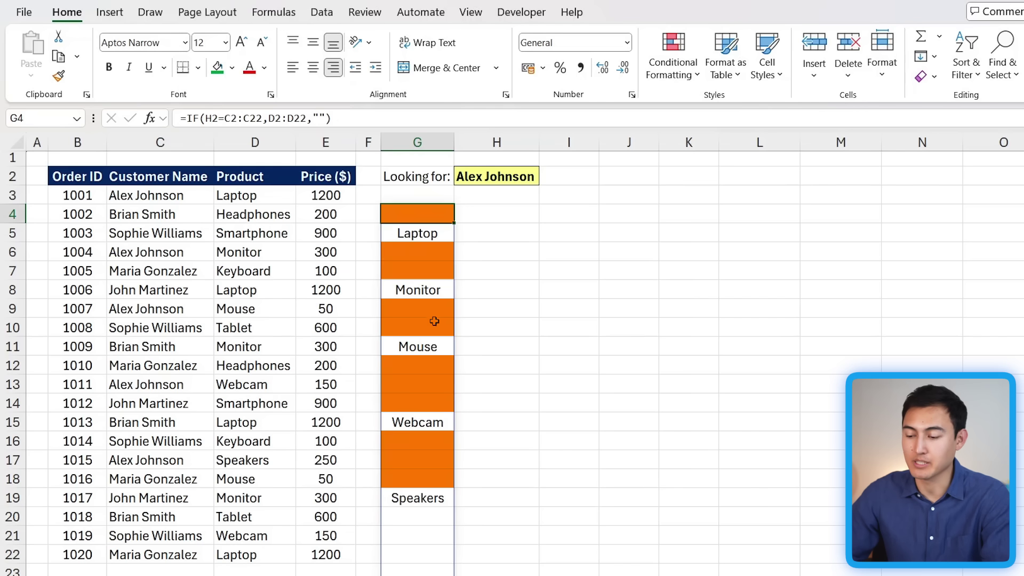
pyautogui.click(232, 197)
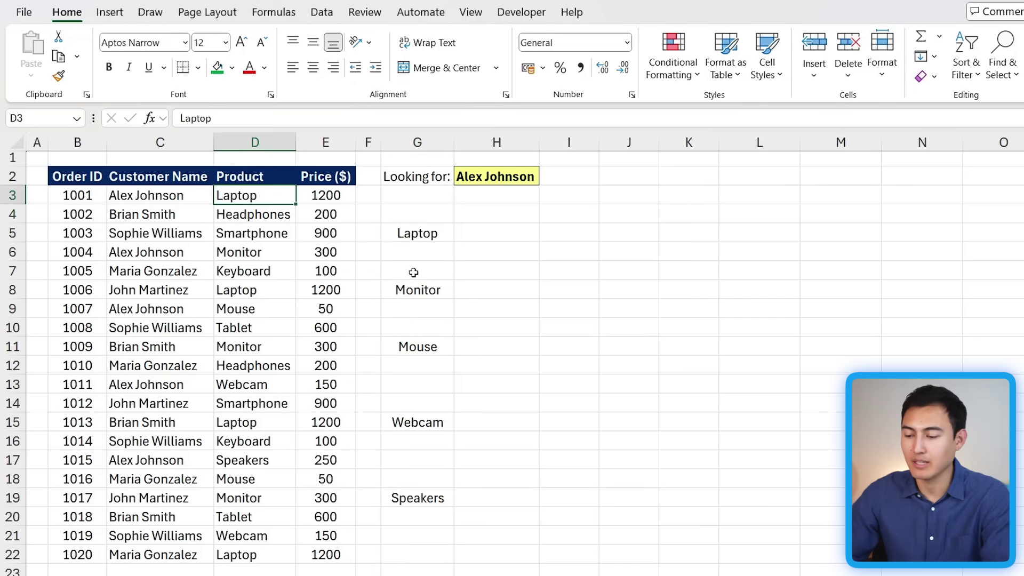
pyautogui.moveTo(224, 253); pyautogui.dragTo(159, 263)
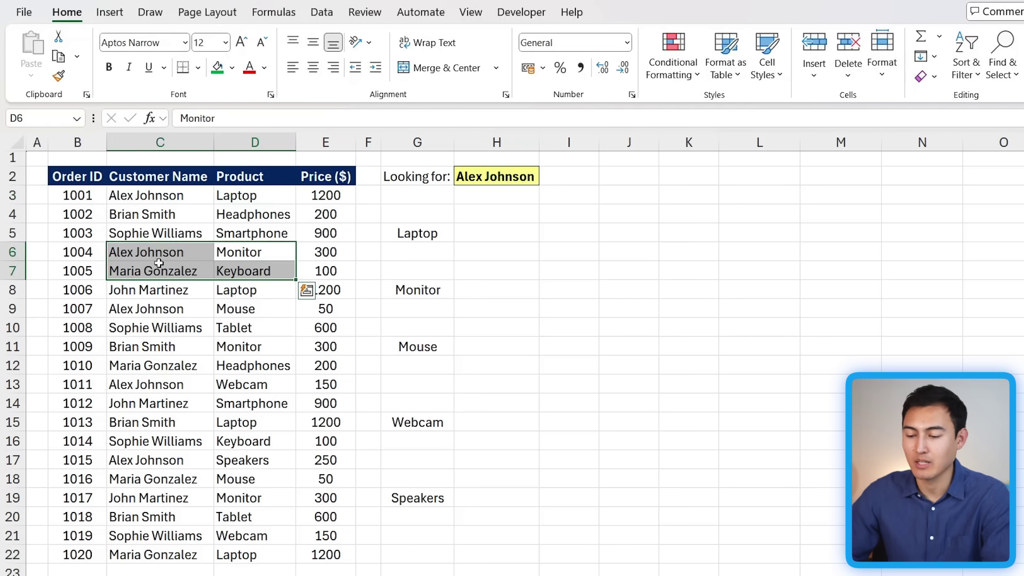
pyautogui.click(140, 212)
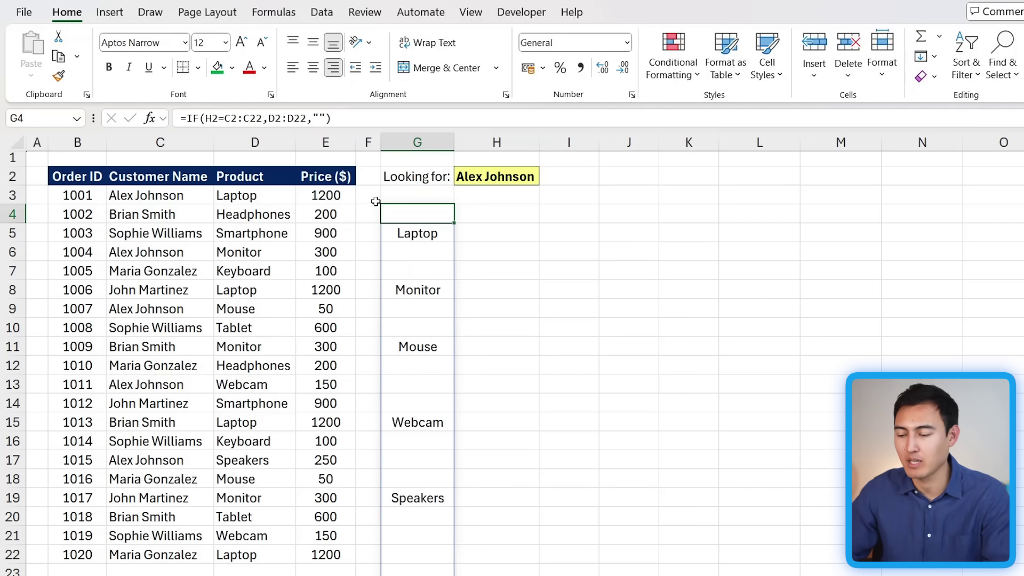
# - Nest the IF formula in G4 inside a TEXTJOIN function with "," as the delimiter
pyautogui.doubleClick(427, 212)
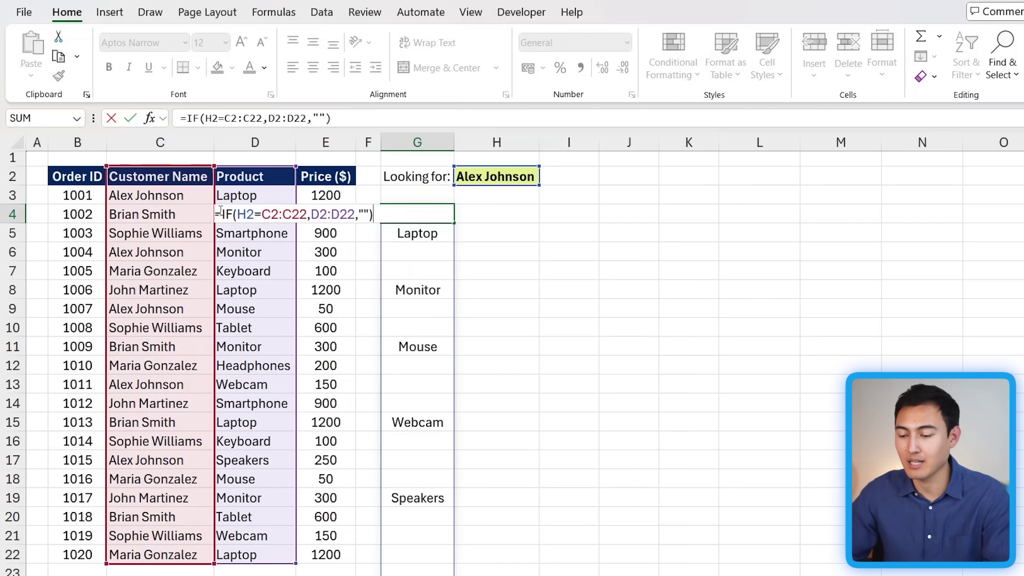
pyautogui.click(241, 214)
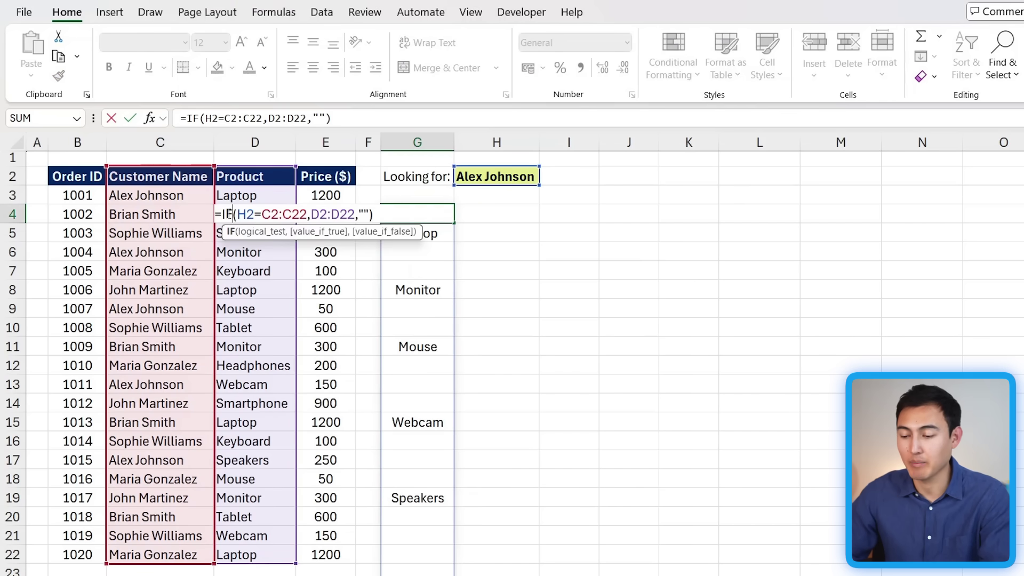
pyautogui.press('Left')
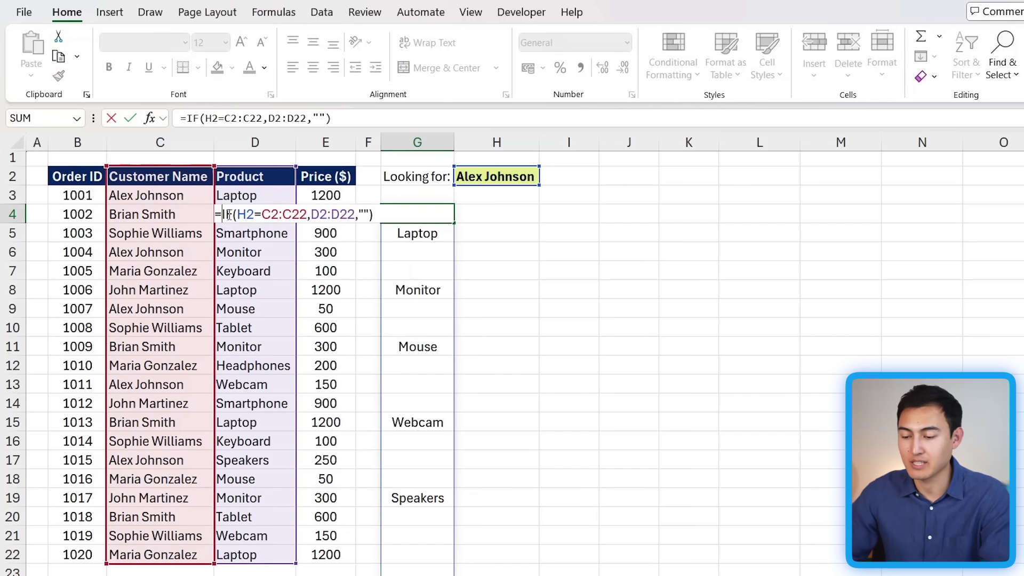
pyautogui.write('textjoi')
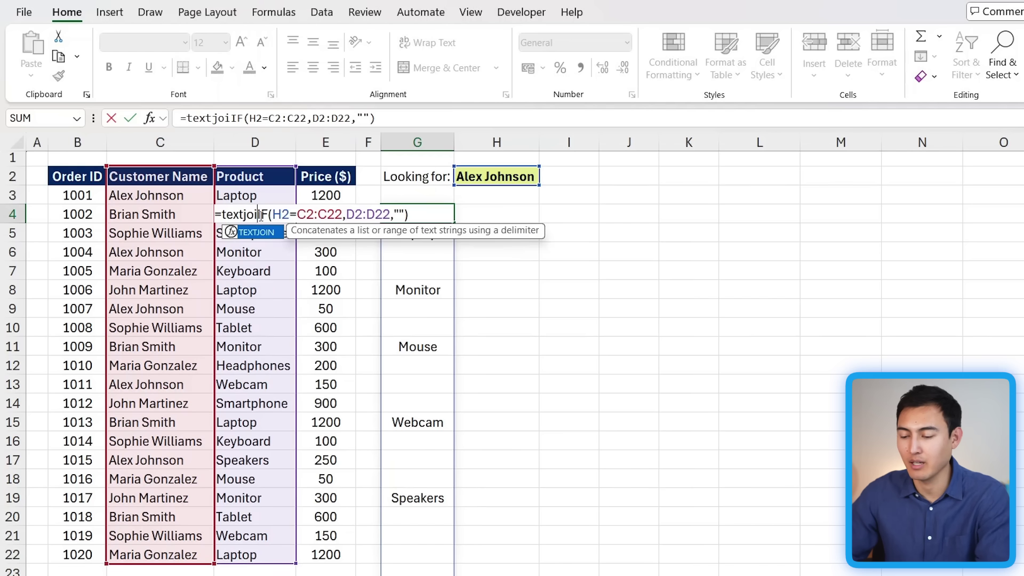
pyautogui.press('Tab')
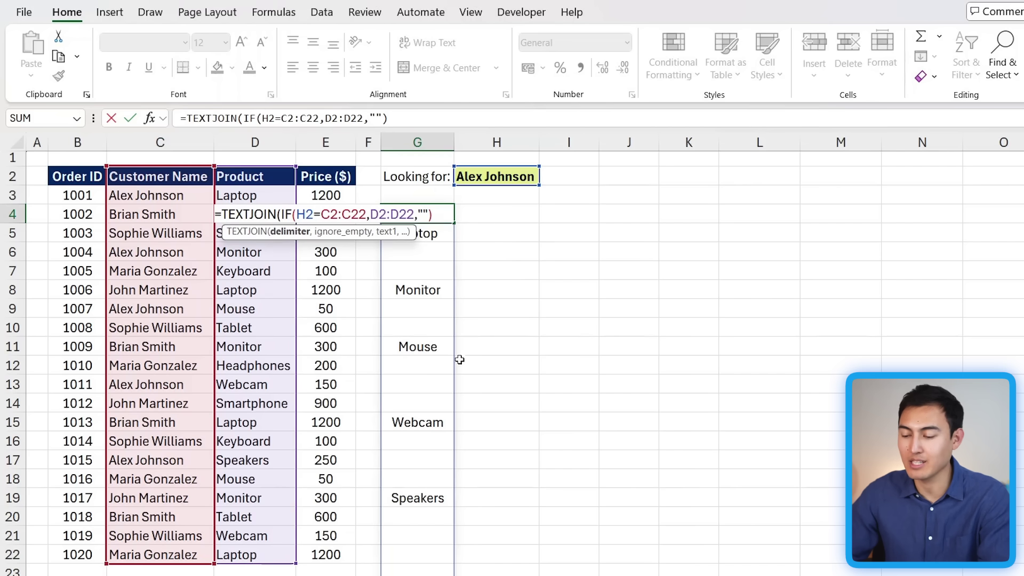
pyautogui.write('","')
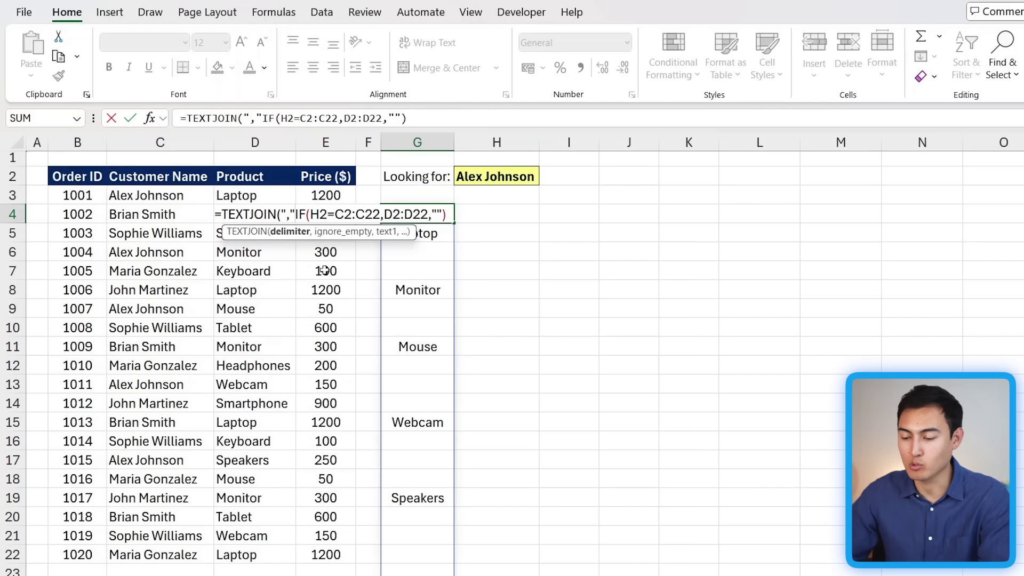
# - Complete the TEXTJOIN formula with TRUE for the ignore_empty argument, and left-align G4
pyautogui.write(',')
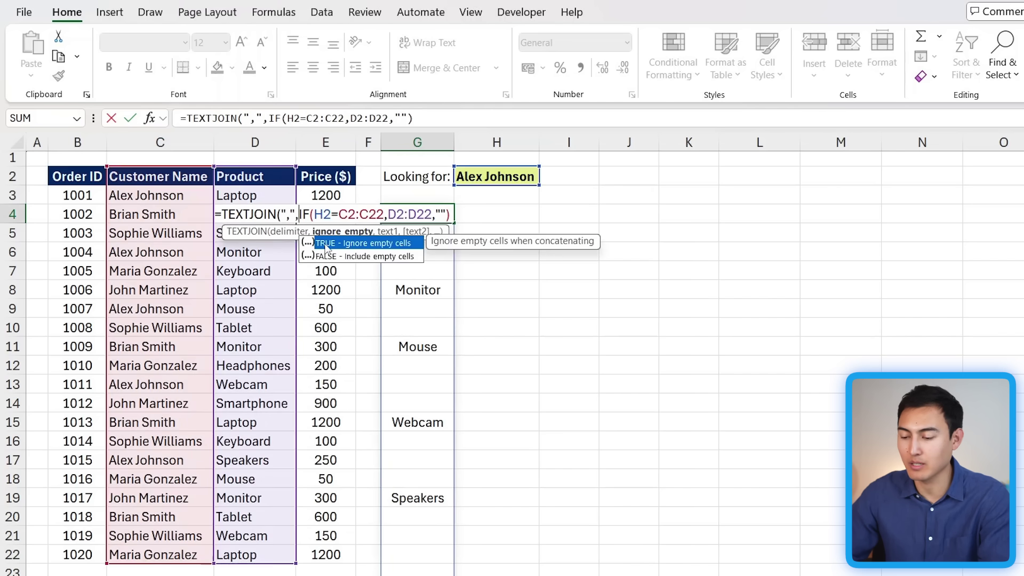
pyautogui.doubleClick(404, 244)
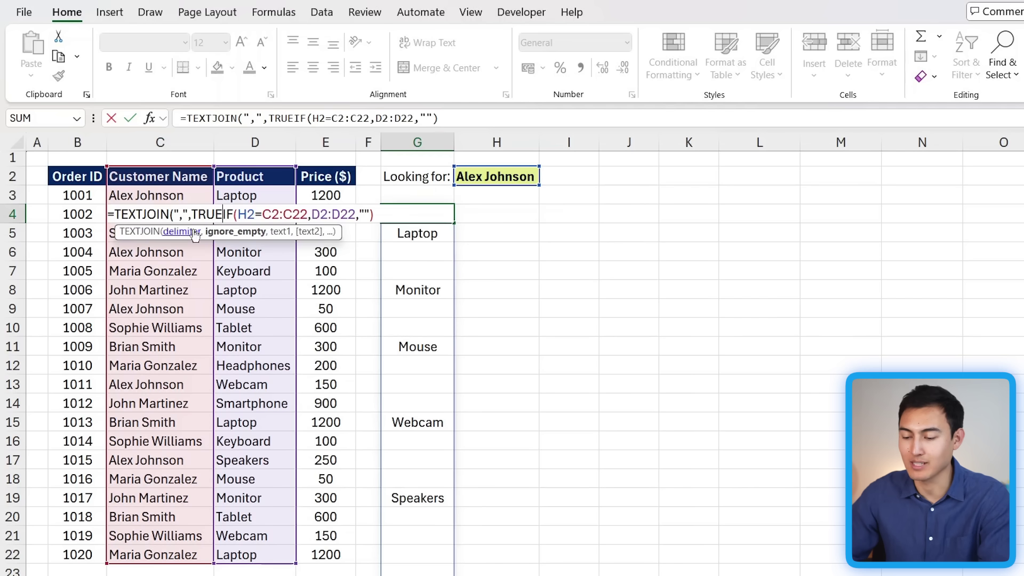
pyautogui.write(',')
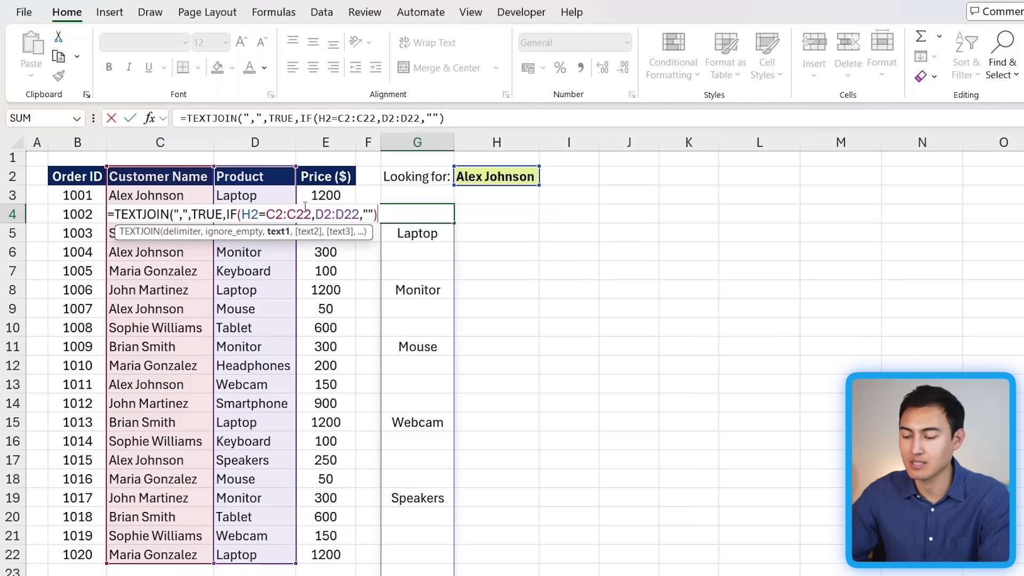
pyautogui.write(')')
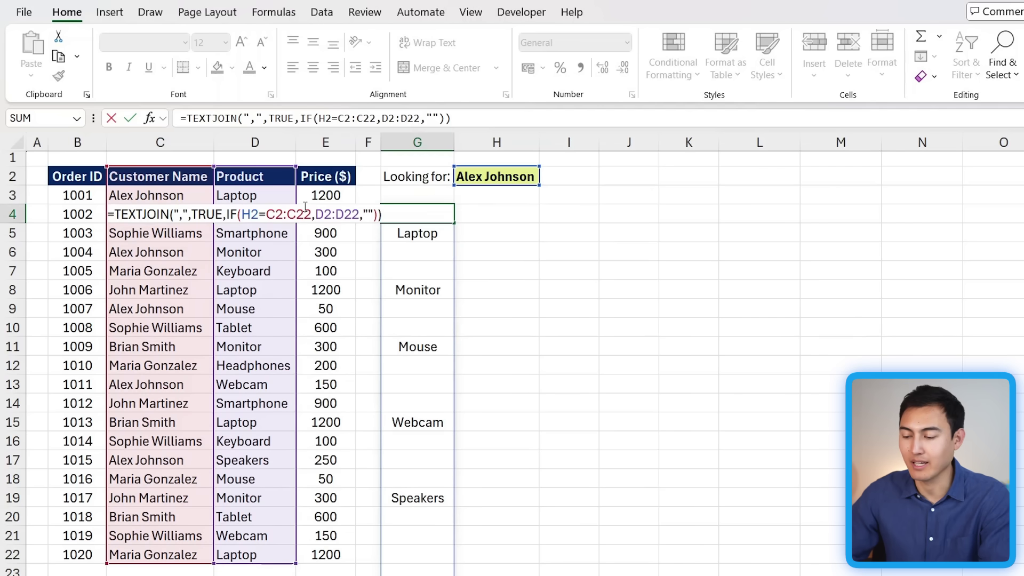
pyautogui.press('Return')
pyautogui.press('Up')
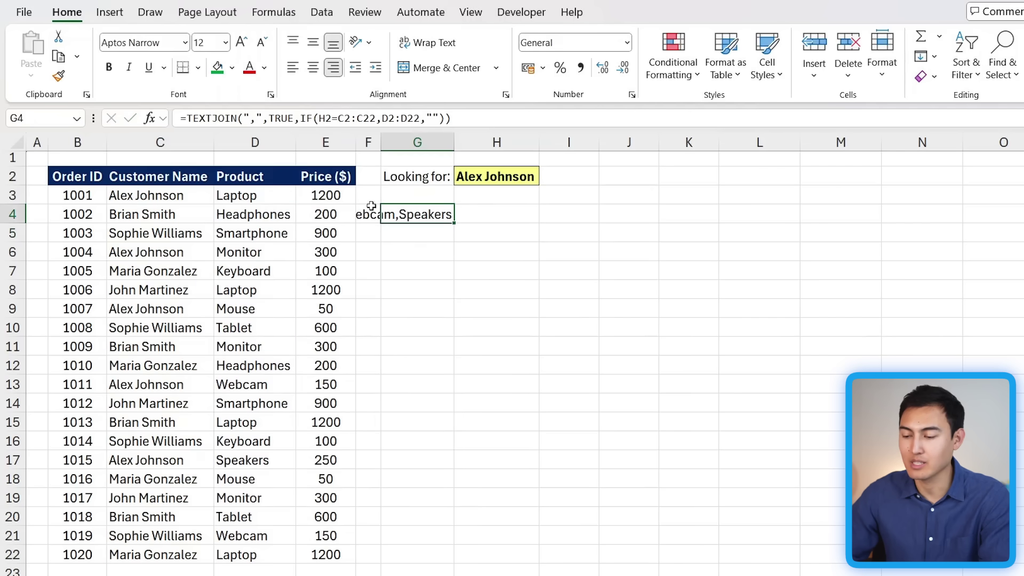
pyautogui.click(294, 67)
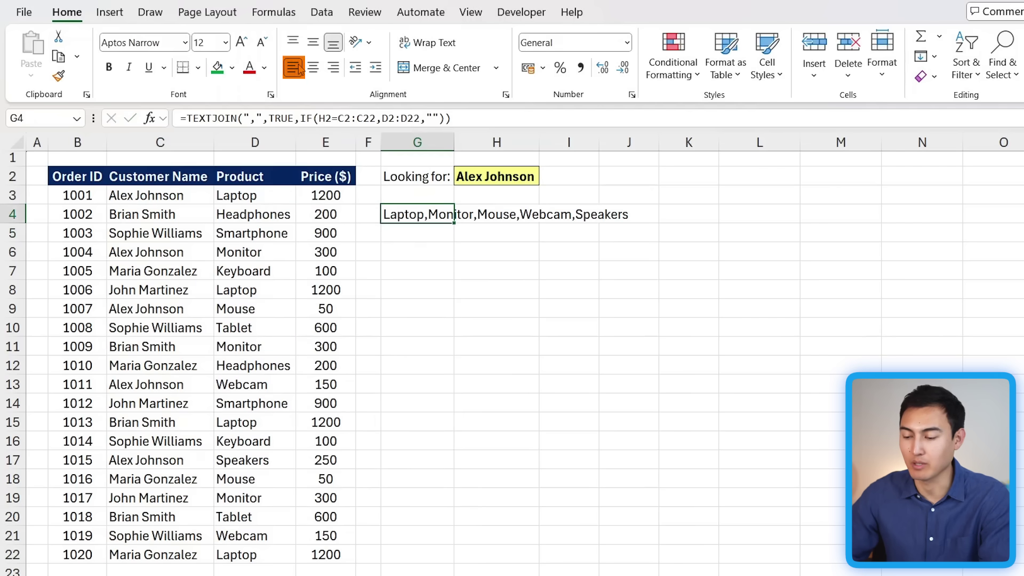
# - Edit the TEXTJOIN formula in G4 so that its delimiter is a comma followed by a space (", ")
pyautogui.click(406, 239)
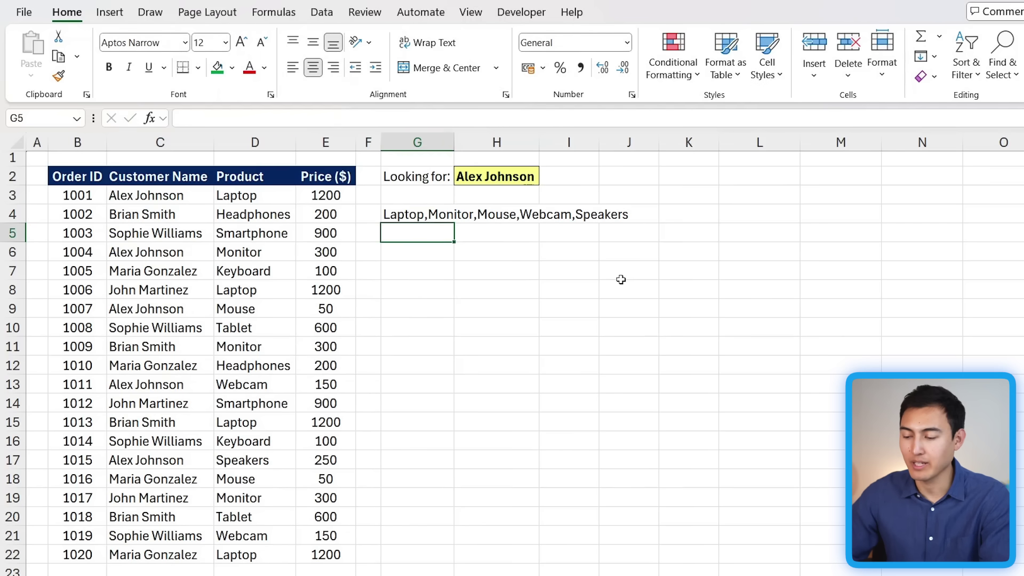
pyautogui.press('Up')
pyautogui.doubleClick(406, 212)
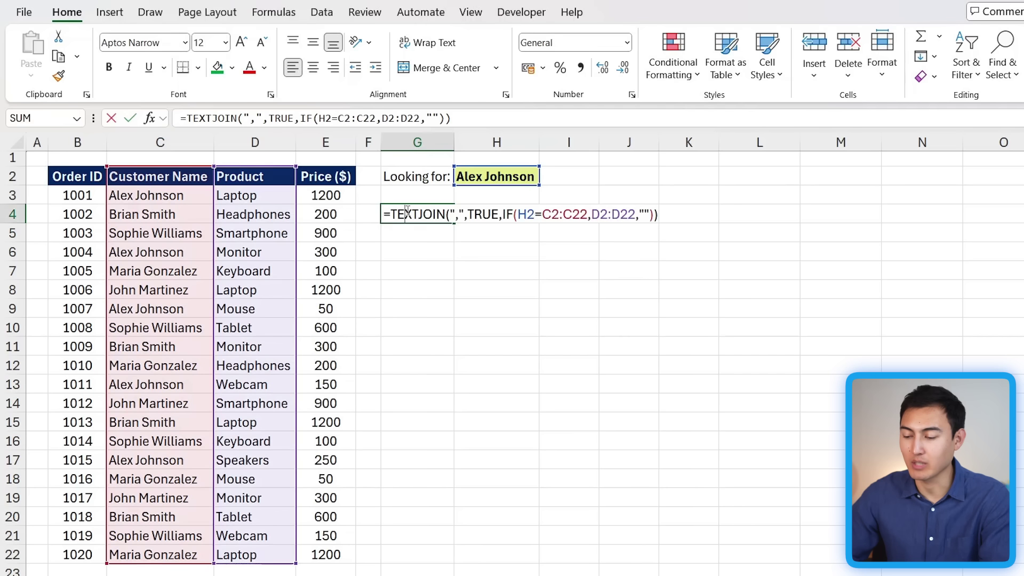
pyautogui.click(461, 211)
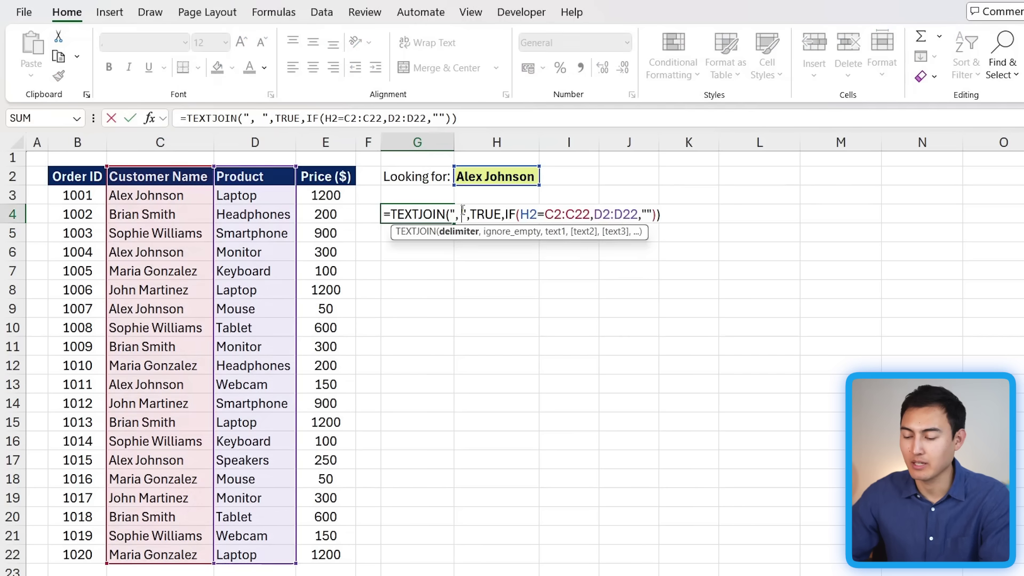
pyautogui.press('Return')
pyautogui.press('Up')
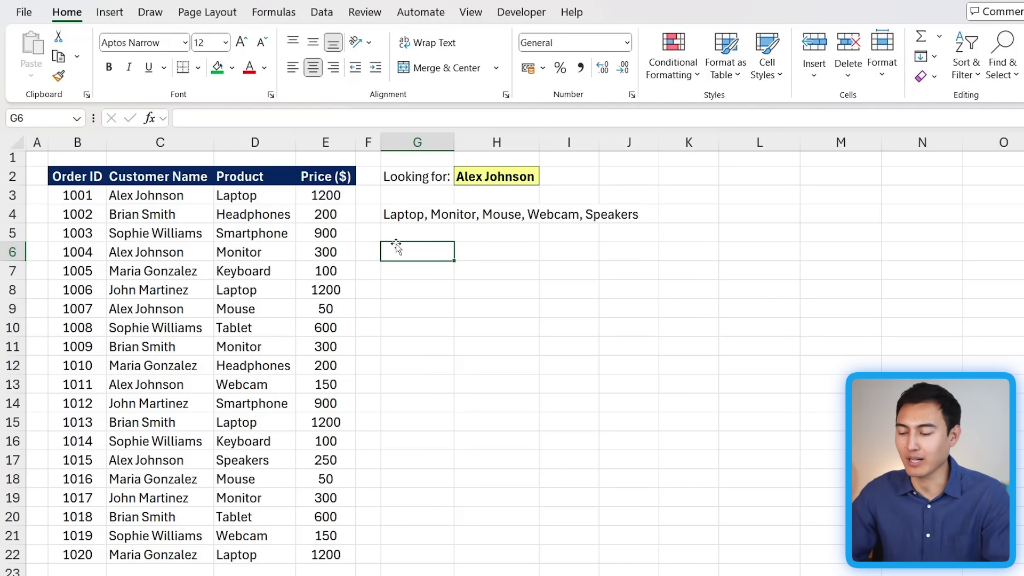
pyautogui.click(404, 279)
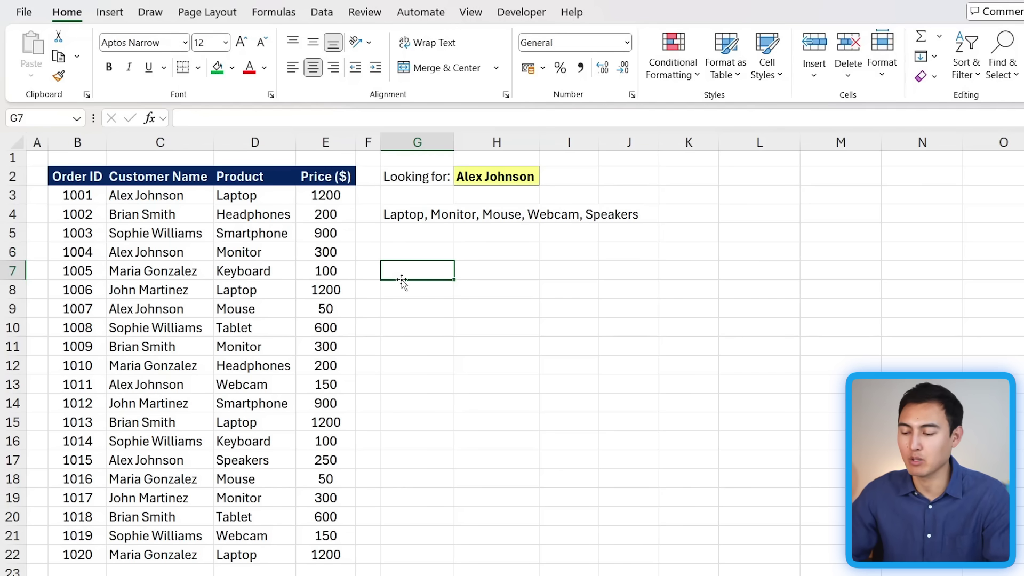
pyautogui.press('Down')
pyautogui.press('Up')
pyautogui.press('Up')
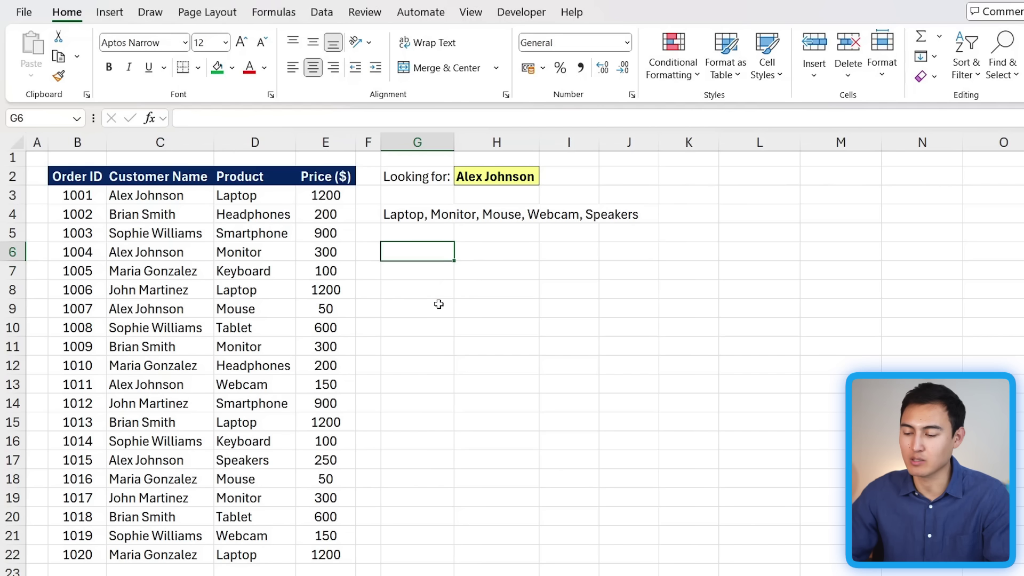
pyautogui.hotkey('shift', 'Down')
pyautogui.hotkey('shift', 'Down')
pyautogui.hotkey('shift', 'Down')
pyautogui.press('Down')
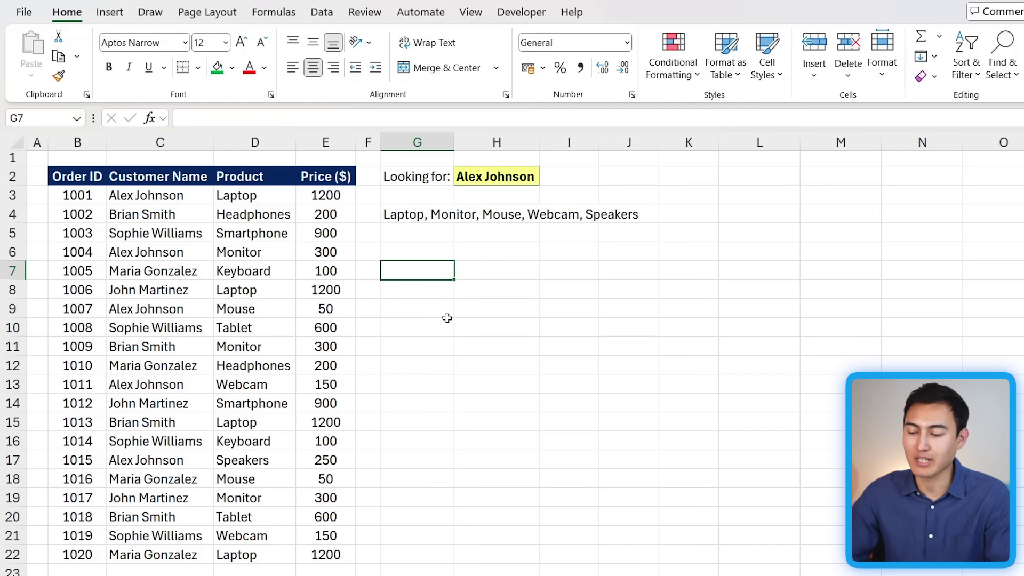
pyautogui.click(38, 176)
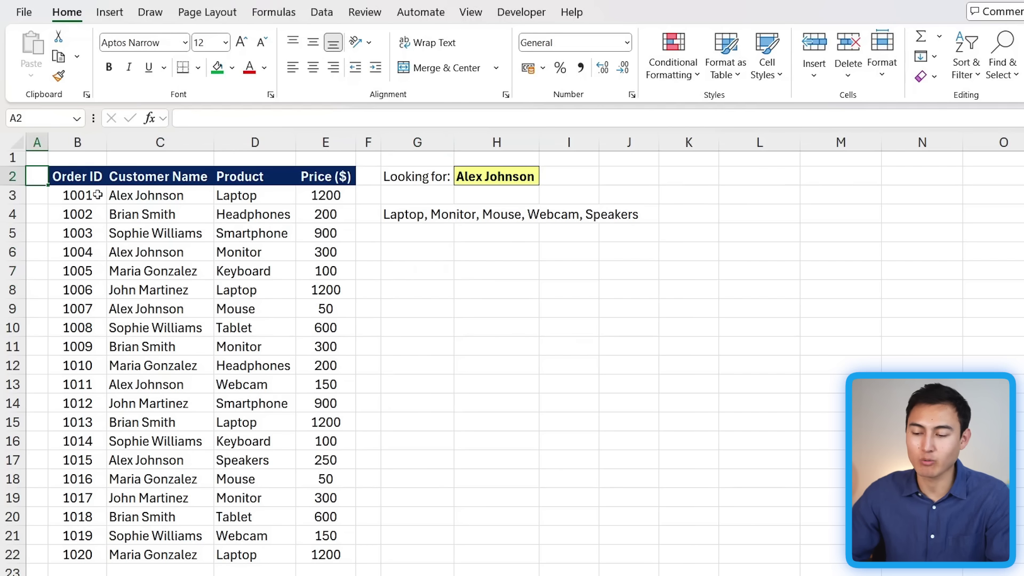
pyautogui.click(124, 197)
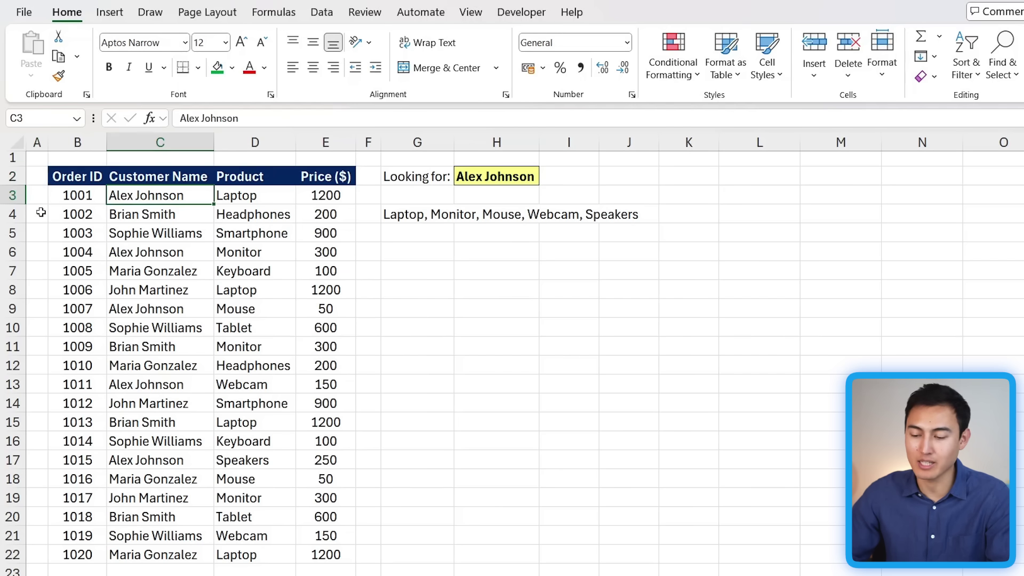
pyautogui.click(39, 193)
pyautogui.click(41, 251)
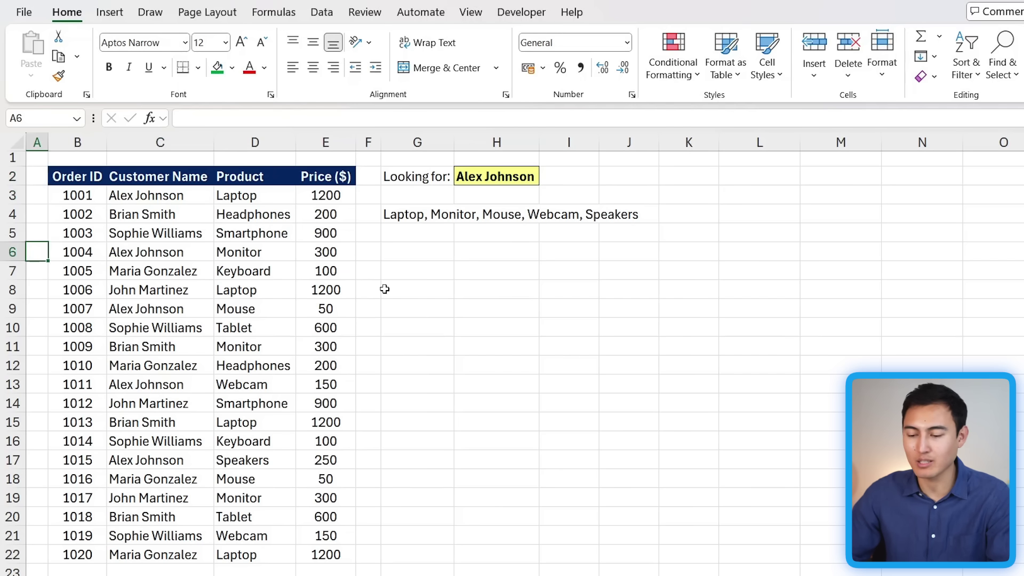
pyautogui.click(400, 254)
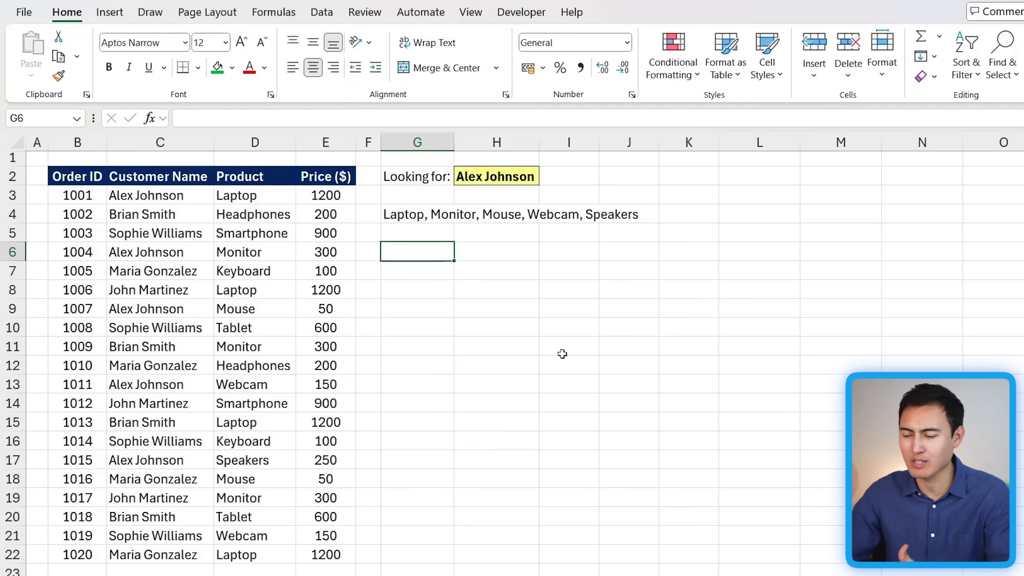
pyautogui.click(422, 227)
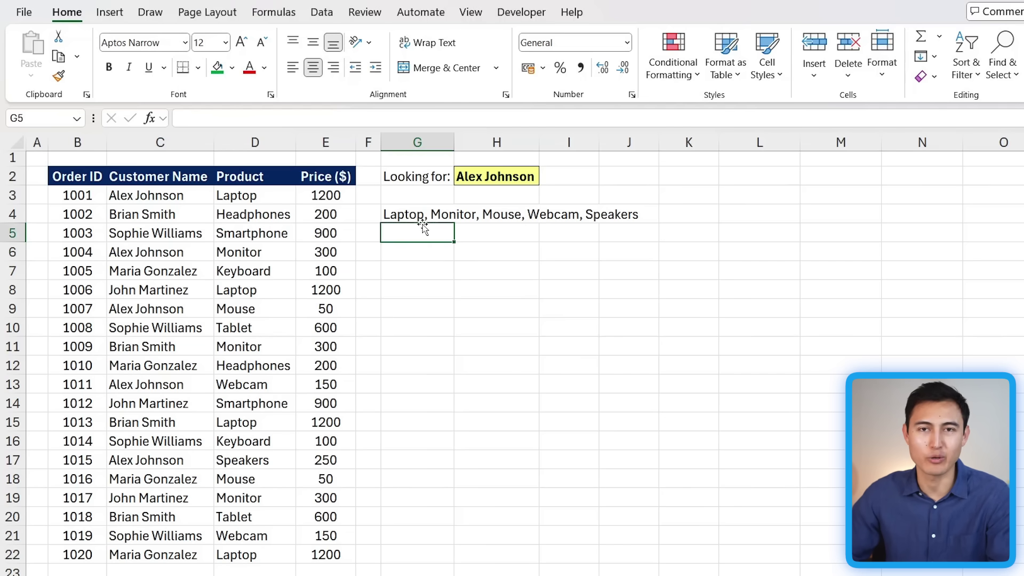